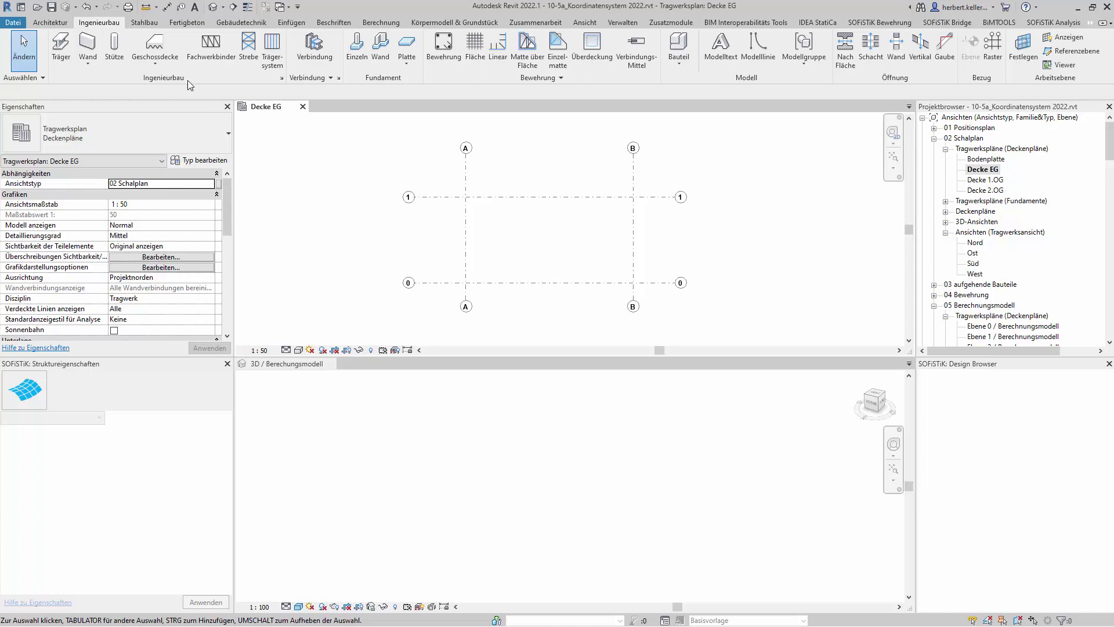
Draw four 20 cm concrete walls in a closed loop through grid points A/0, A/1, B/1 and B/0.
{"action": "left_click", "coordinate": [88, 47]}
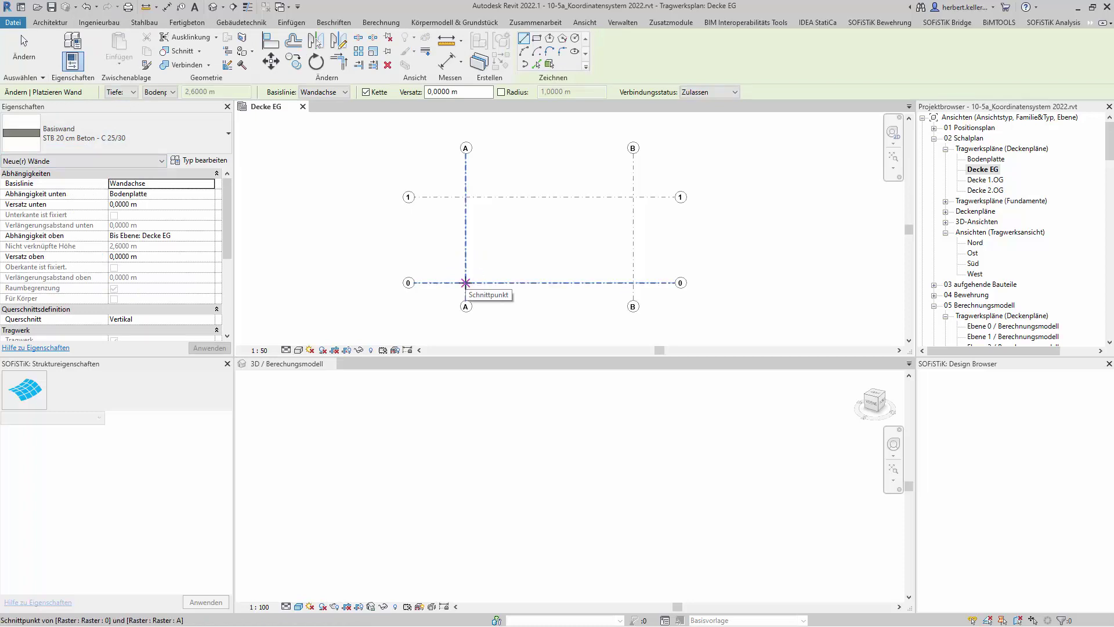
{"action": "left_click", "coordinate": [466, 283]}
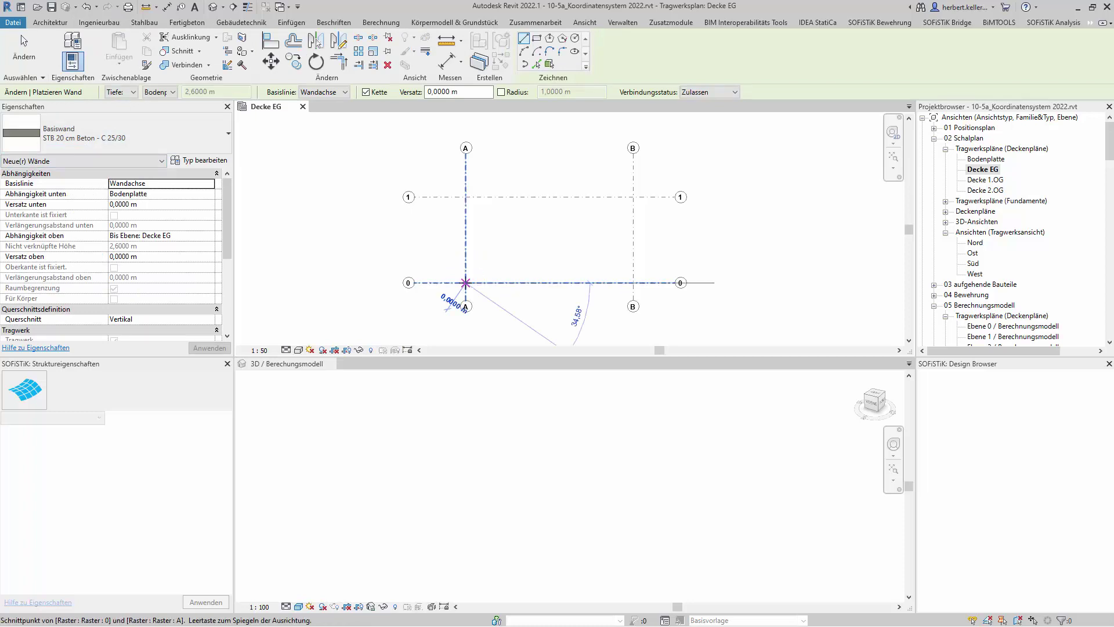
{"action": "left_click", "coordinate": [466, 198]}
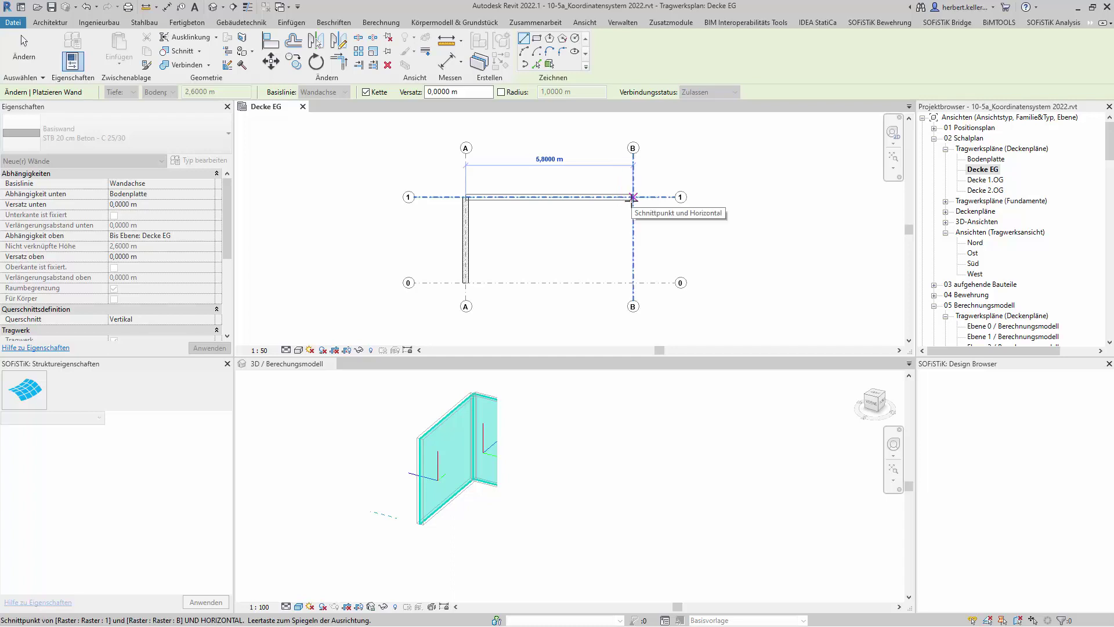
{"action": "left_click", "coordinate": [633, 197]}
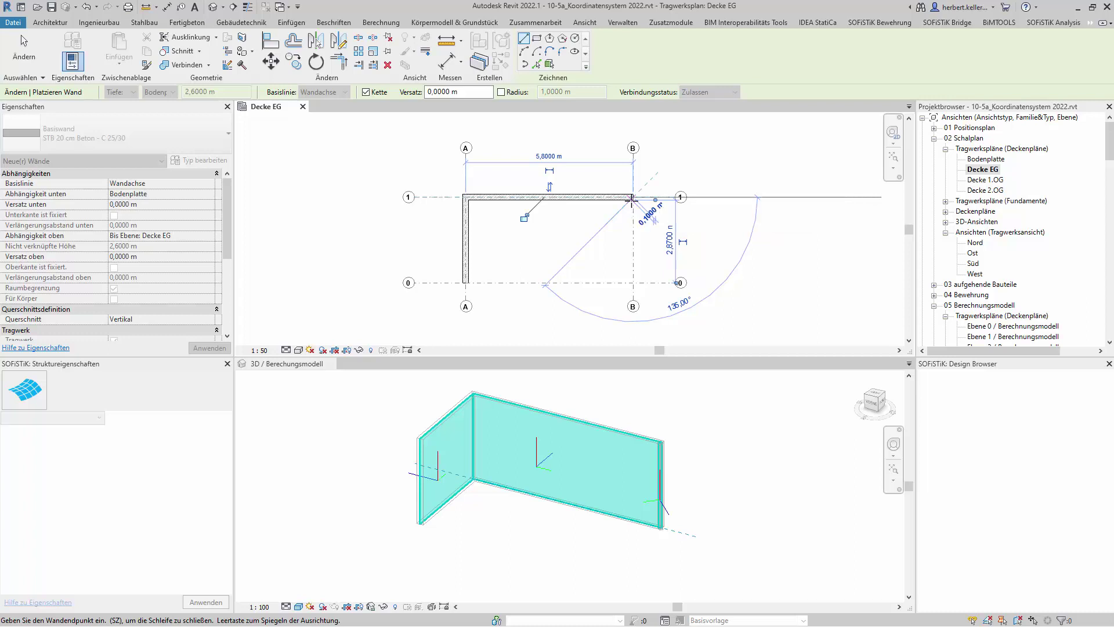
{"action": "left_click", "coordinate": [633, 283]}
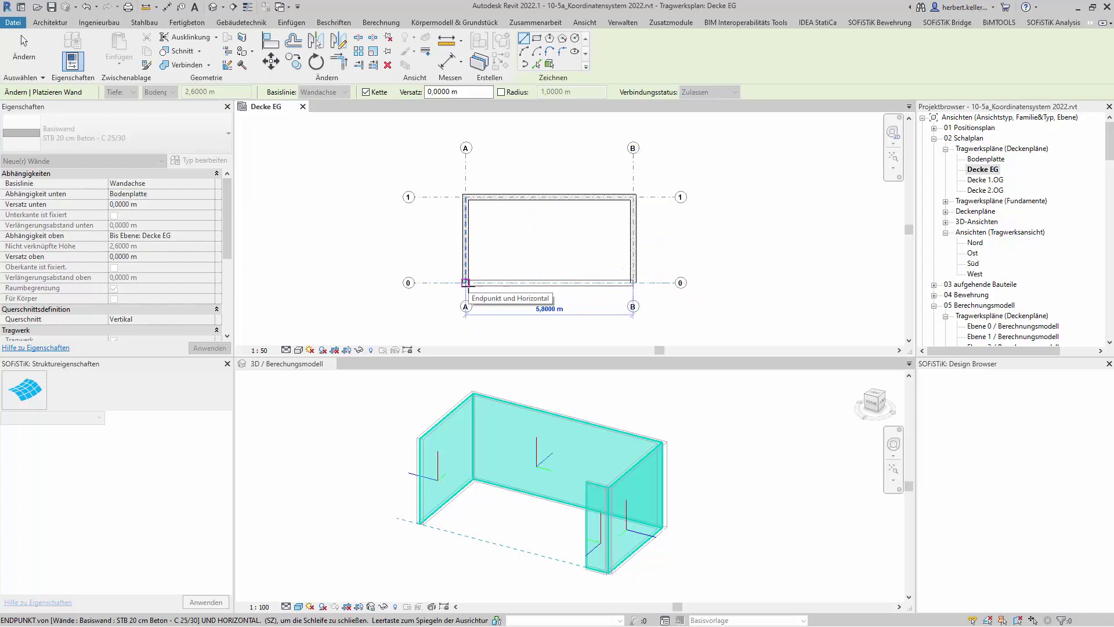
{"action": "left_click", "coordinate": [465, 283]}
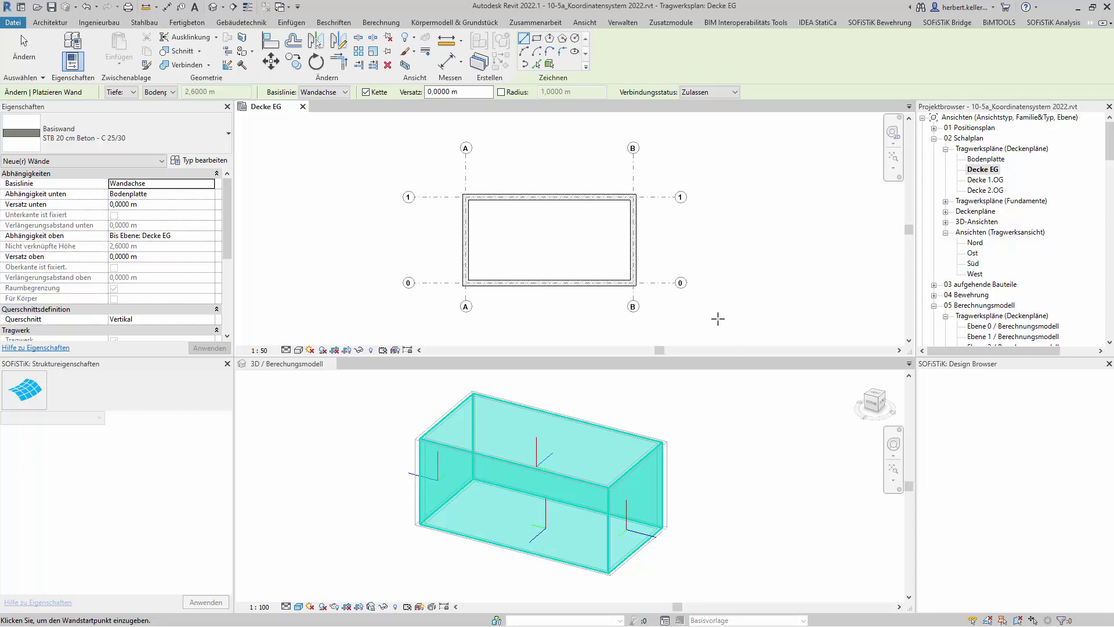
{"action": "key", "text": "Escape"}
{"action": "key", "text": "Escape"}
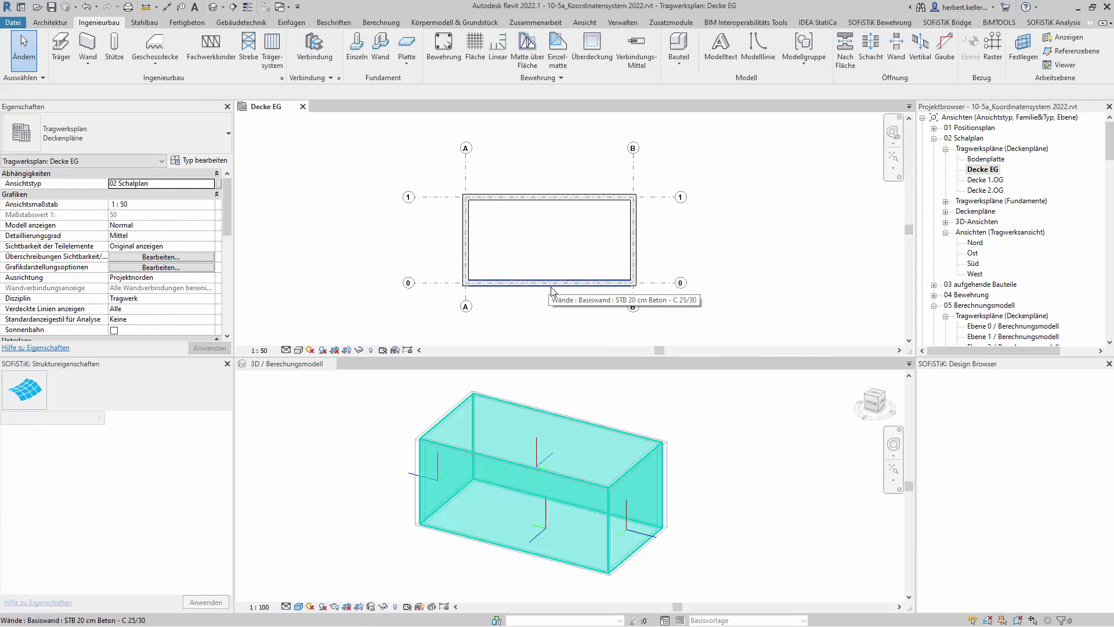
Flip the walls on grid A and grid 0 to reverse their orientation, then deselect.
{"action": "left_click", "coordinate": [469, 242]}
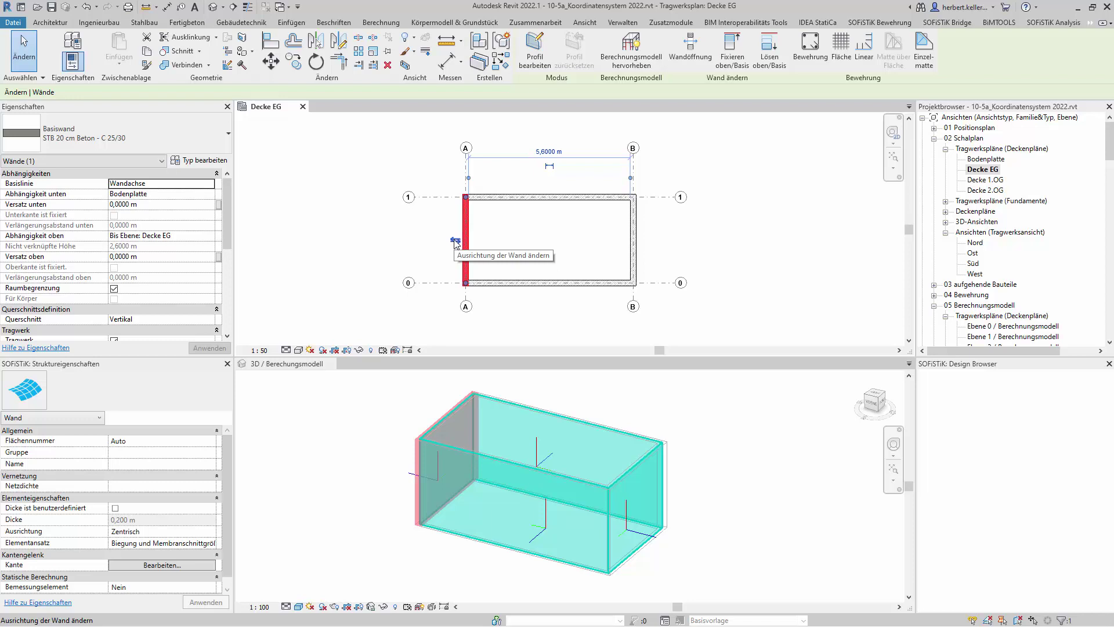
{"action": "left_click", "coordinate": [456, 242]}
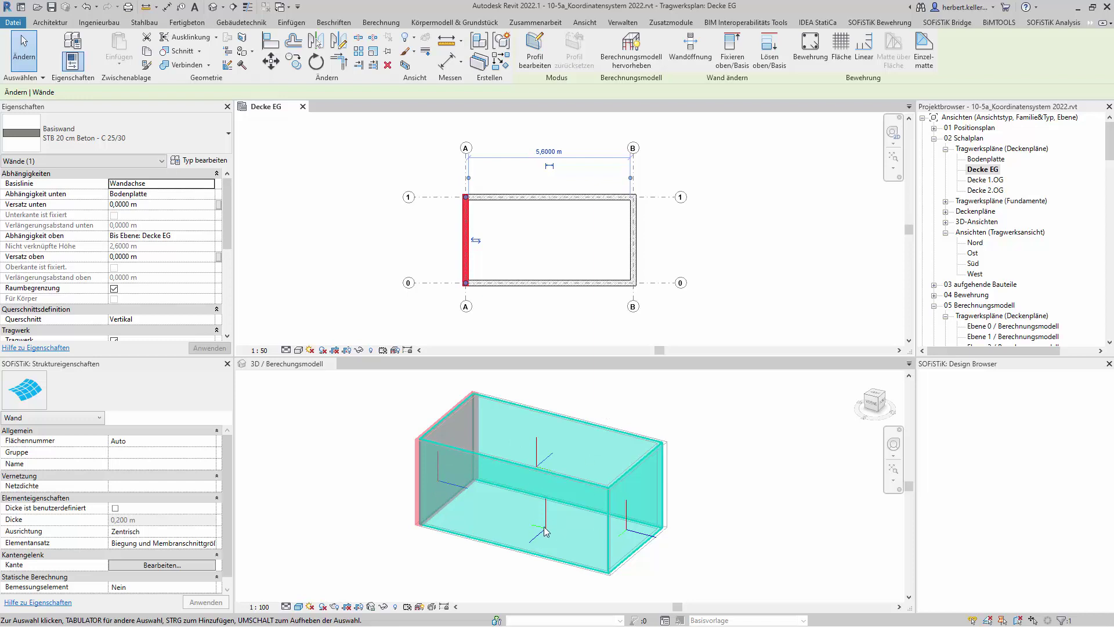
{"action": "left_click", "coordinate": [551, 283]}
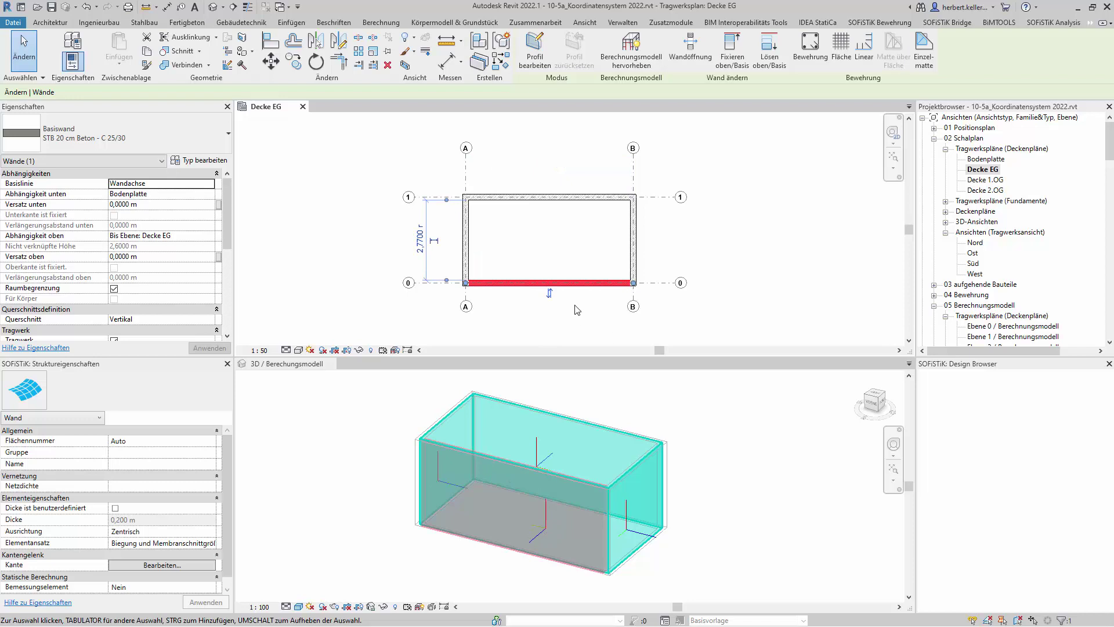
{"action": "left_click", "coordinate": [551, 295]}
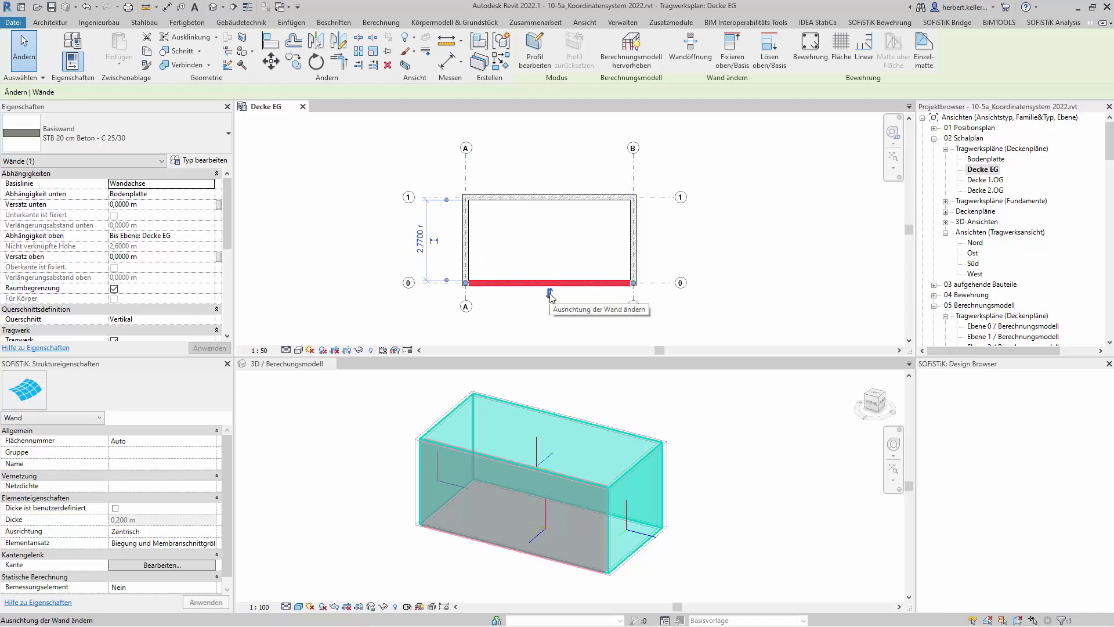
{"action": "left_click", "coordinate": [550, 295]}
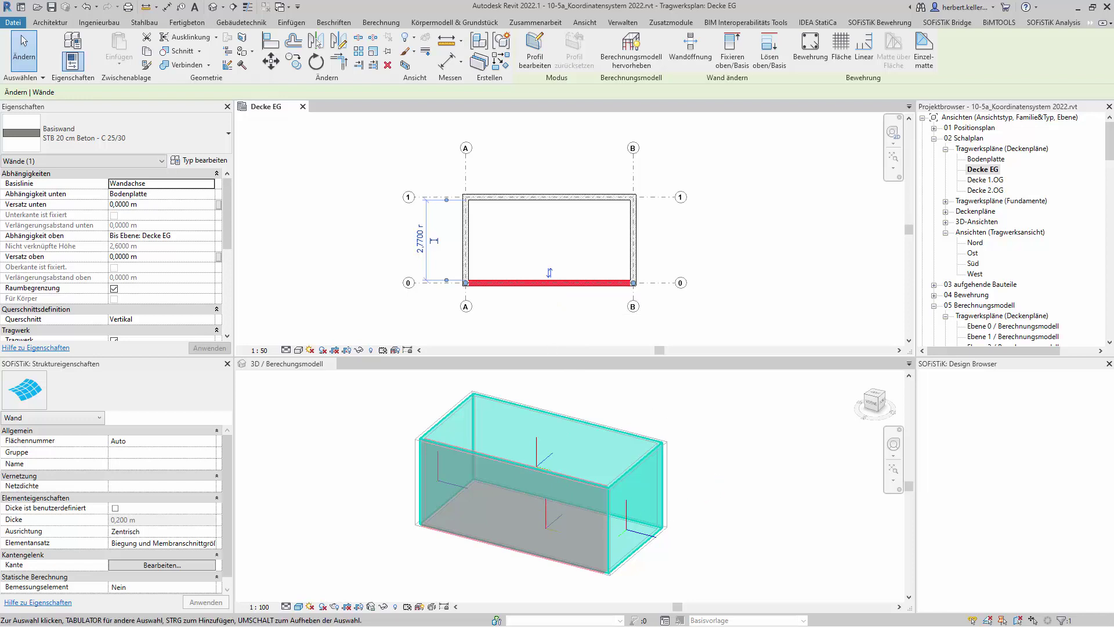
{"action": "left_click", "coordinate": [760, 308]}
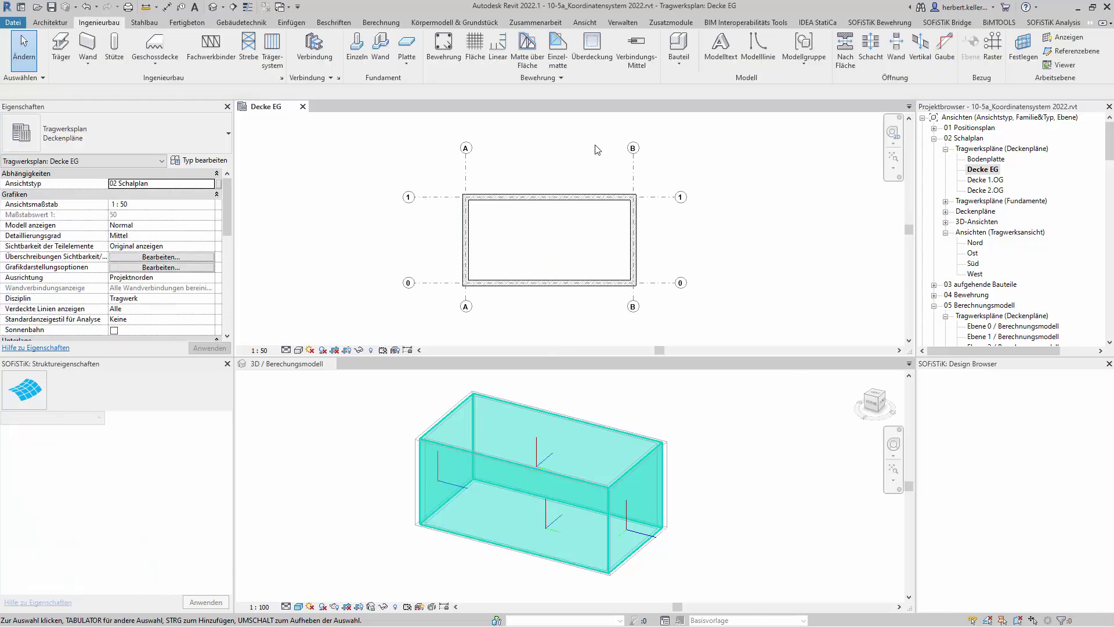
Sketch a rectangular 20 cm slab boundary between the wall box corners at Decke EG and finish it.
{"action": "left_click", "coordinate": [156, 43]}
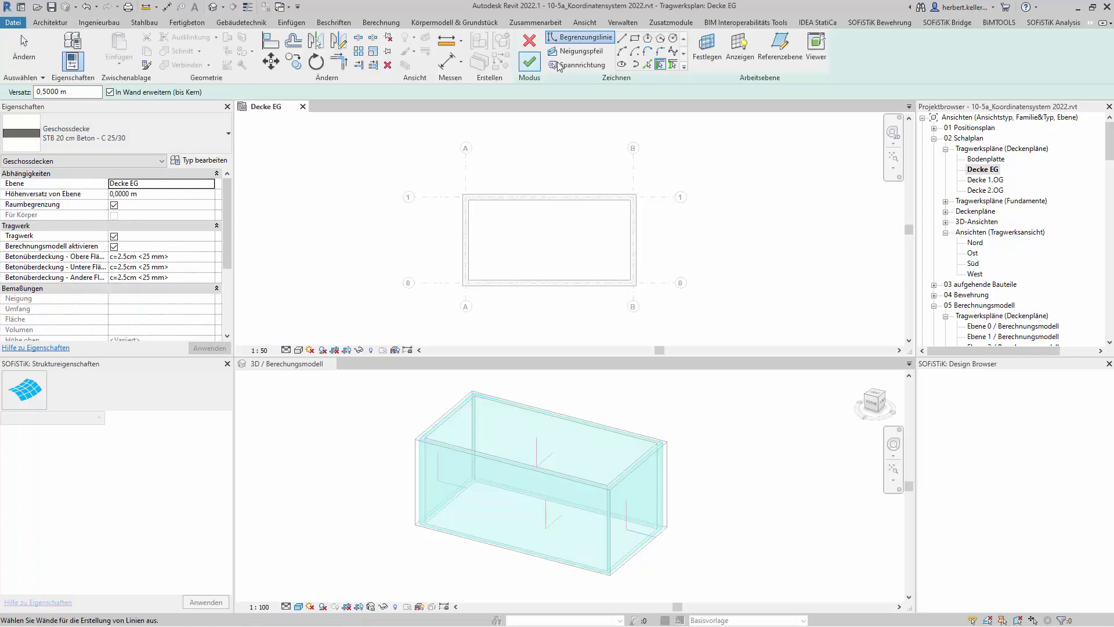
{"action": "left_click", "coordinate": [637, 41]}
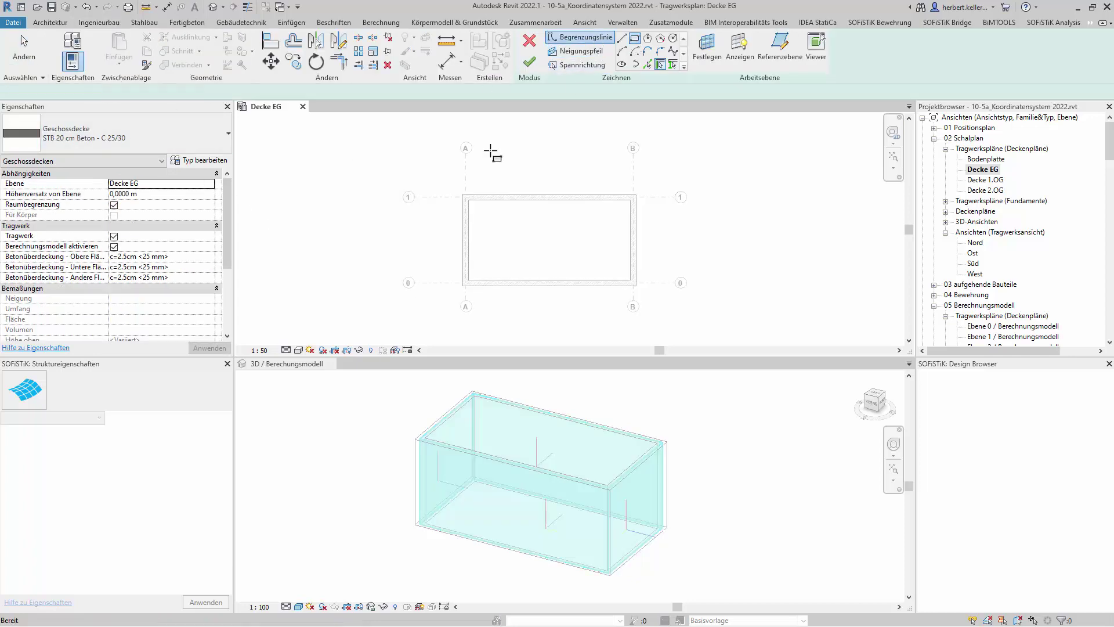
{"action": "left_click", "coordinate": [462, 194]}
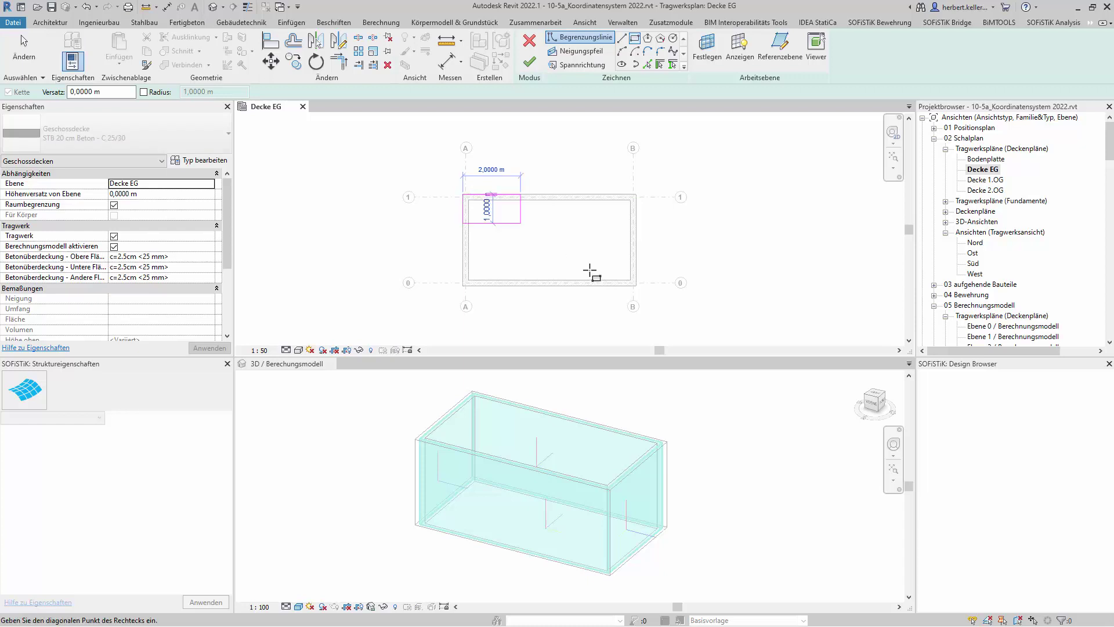
{"action": "left_click", "coordinate": [636, 286]}
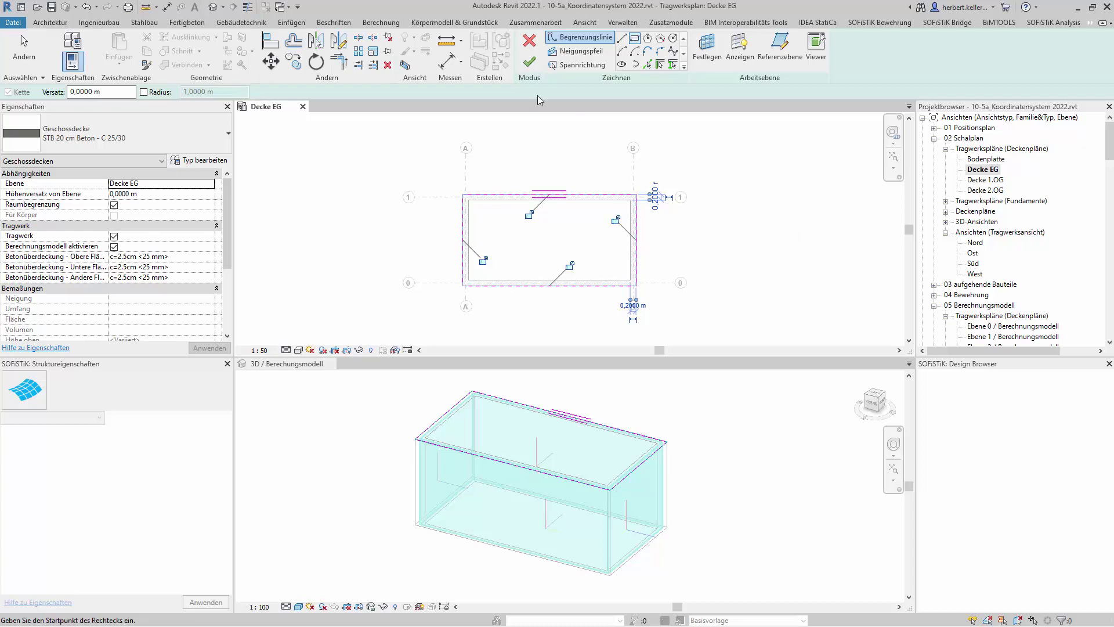
{"action": "left_click", "coordinate": [530, 63]}
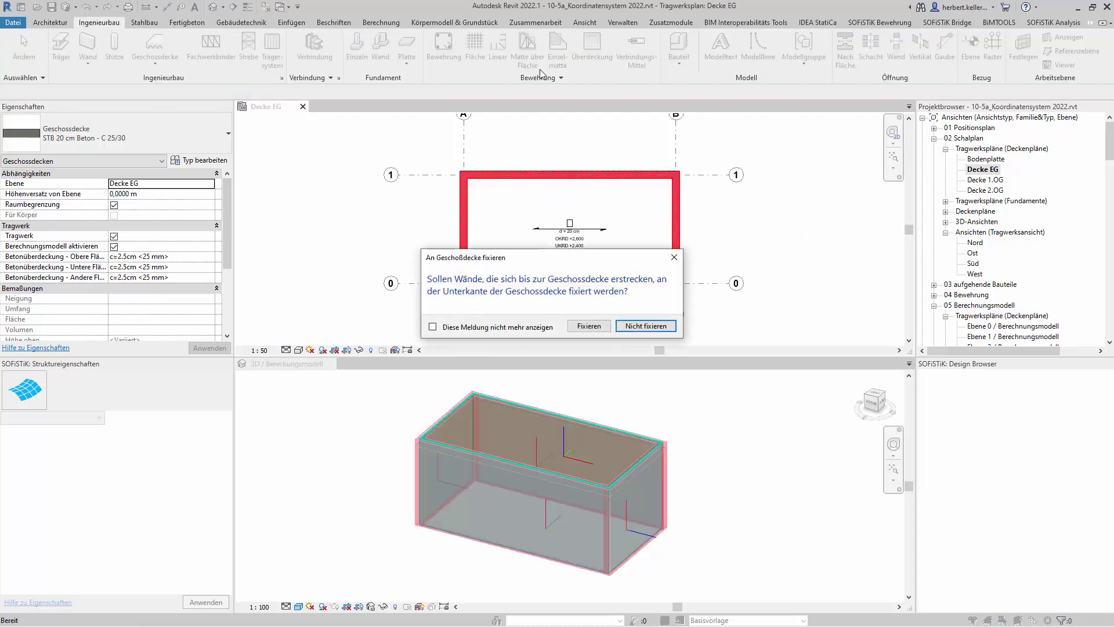
{"action": "left_click", "coordinate": [589, 326]}
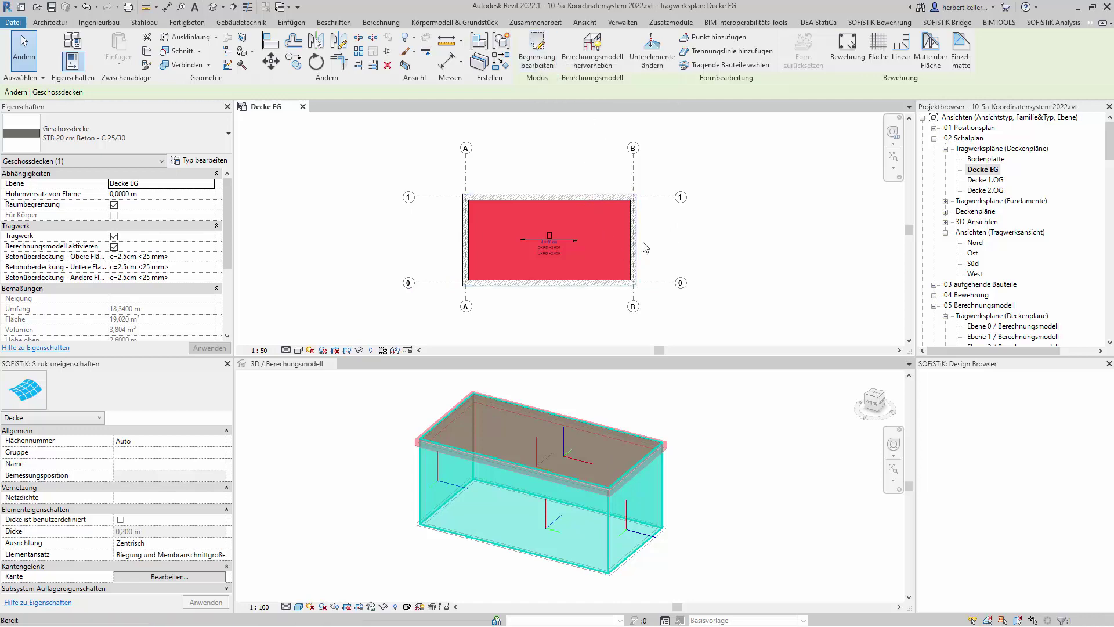
{"action": "key", "text": "Escape"}
Set the slab's span direction to its grid A edge and attach the walls to its underside.
{"action": "key", "text": "Tab"}
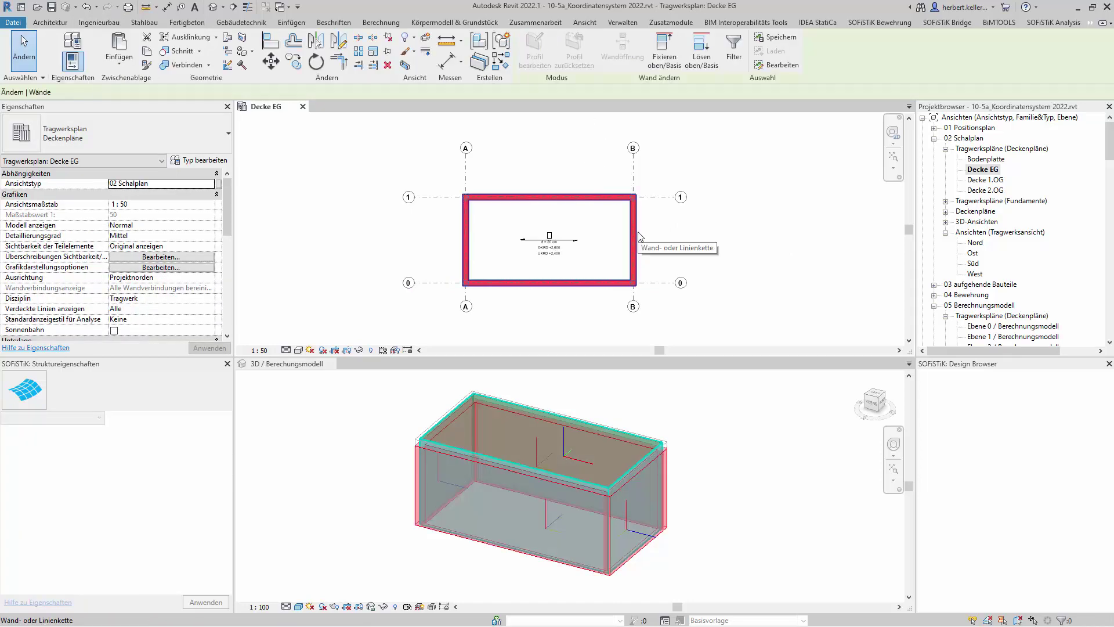
{"action": "left_click", "coordinate": [638, 238]}
{"action": "key", "text": "Escape"}
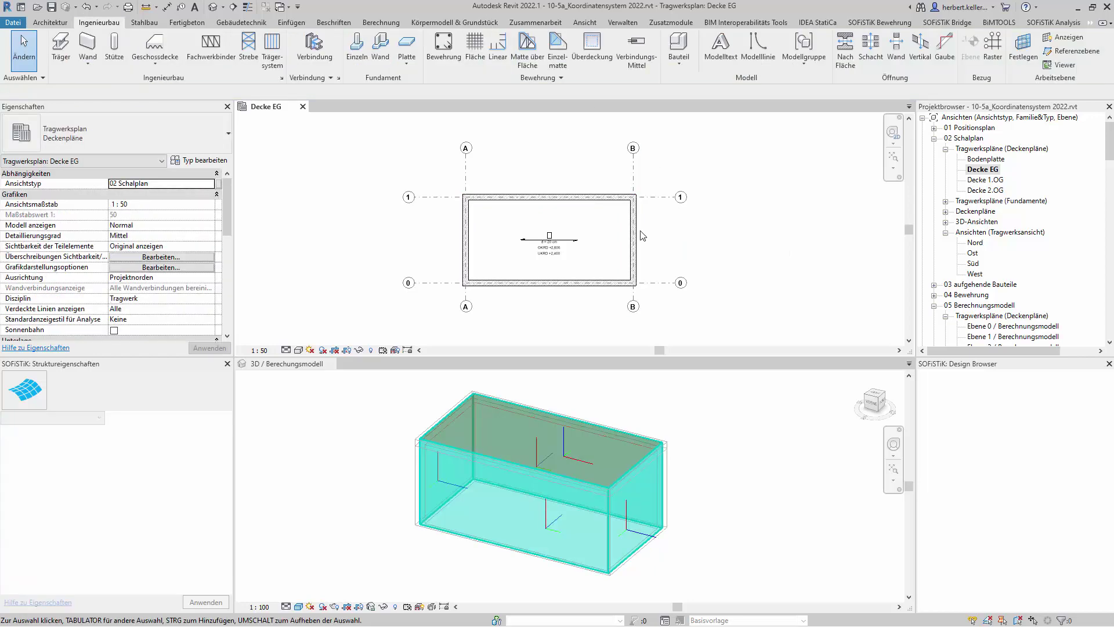
{"action": "left_click", "coordinate": [639, 237]}
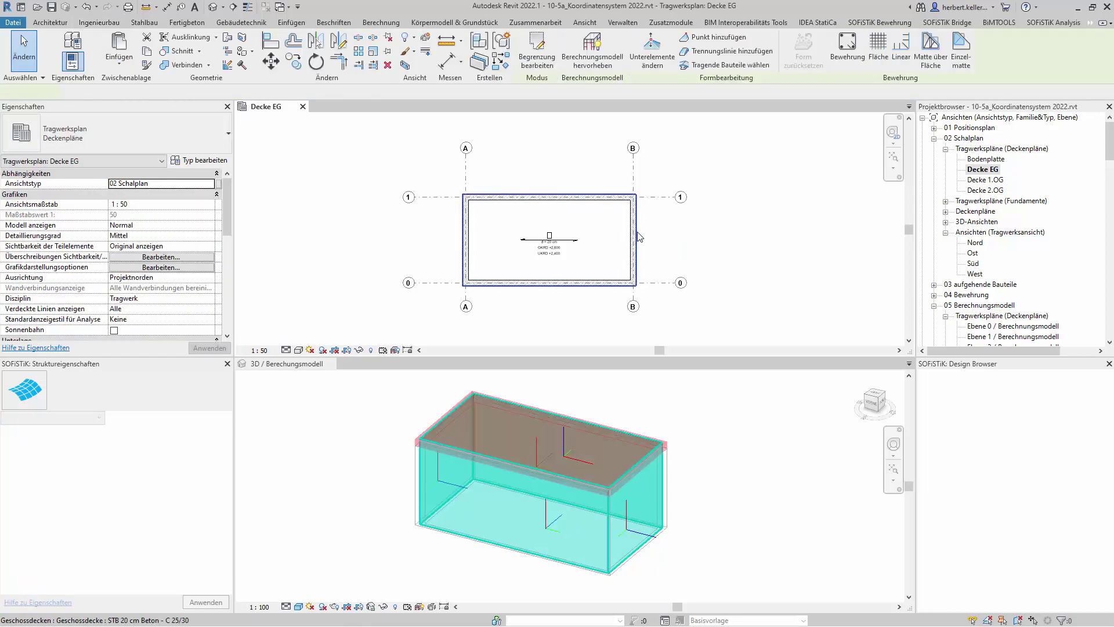
{"action": "left_click", "coordinate": [539, 53]}
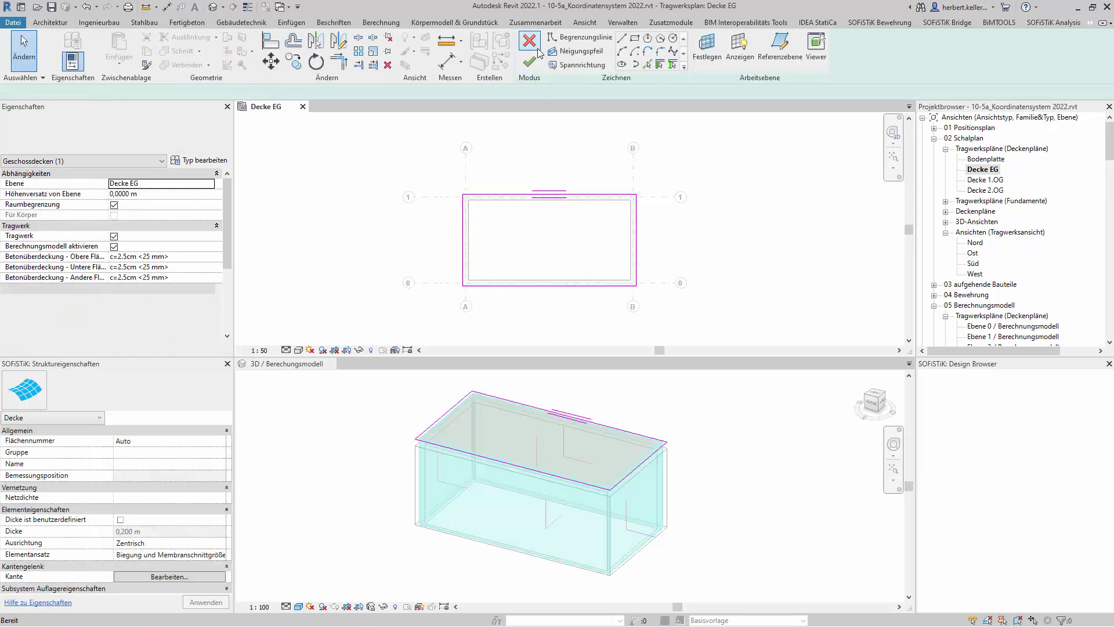
{"action": "left_click", "coordinate": [583, 66]}
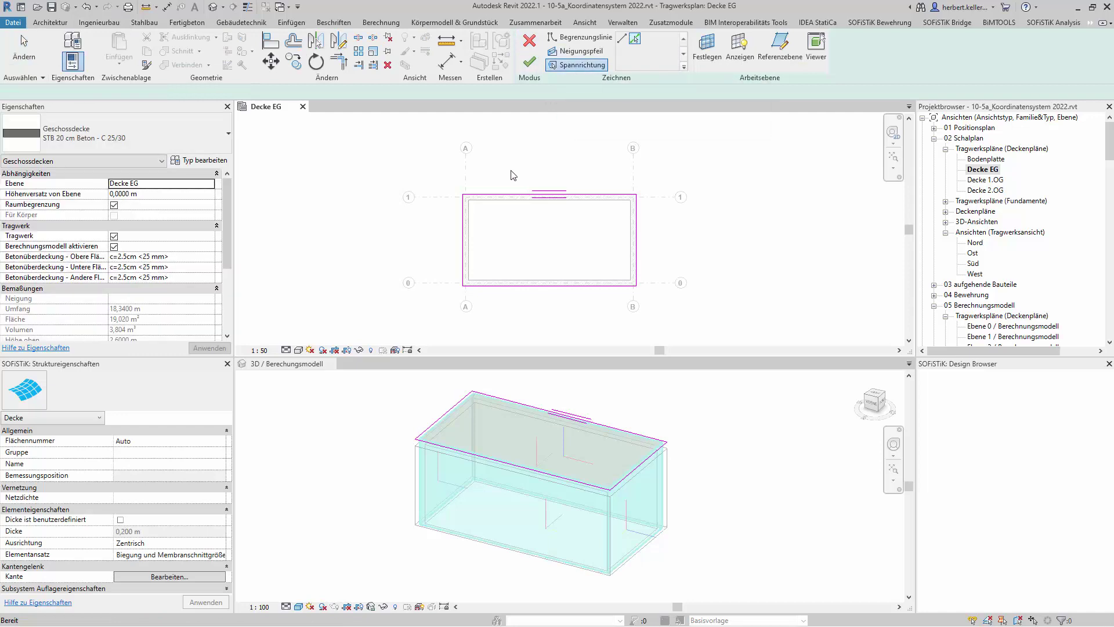
{"action": "left_click", "coordinate": [462, 232]}
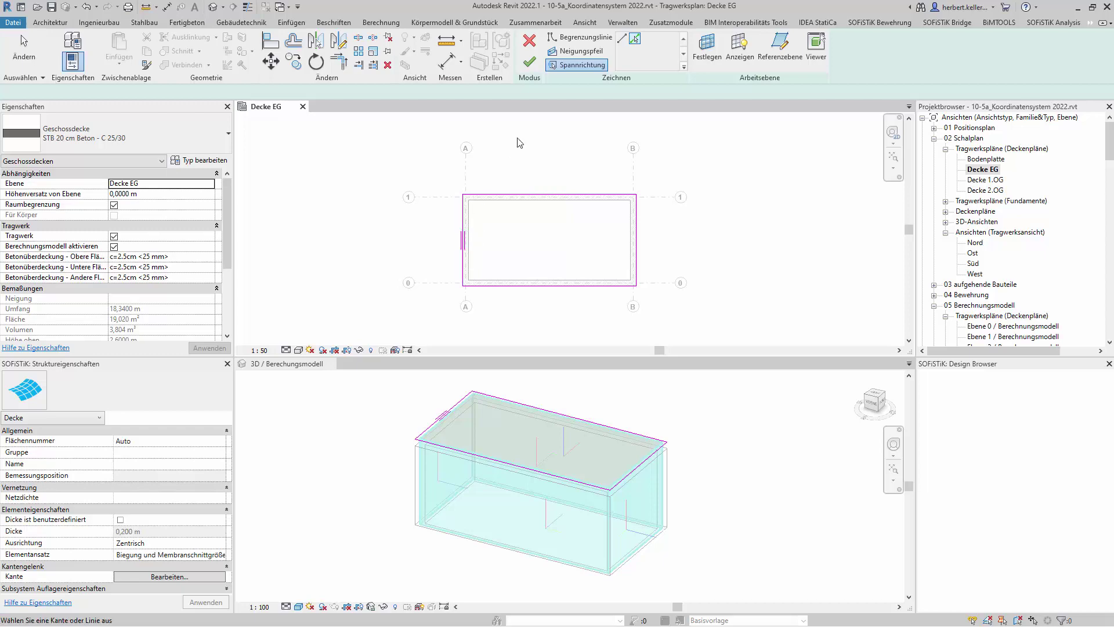
{"action": "left_click", "coordinate": [529, 62]}
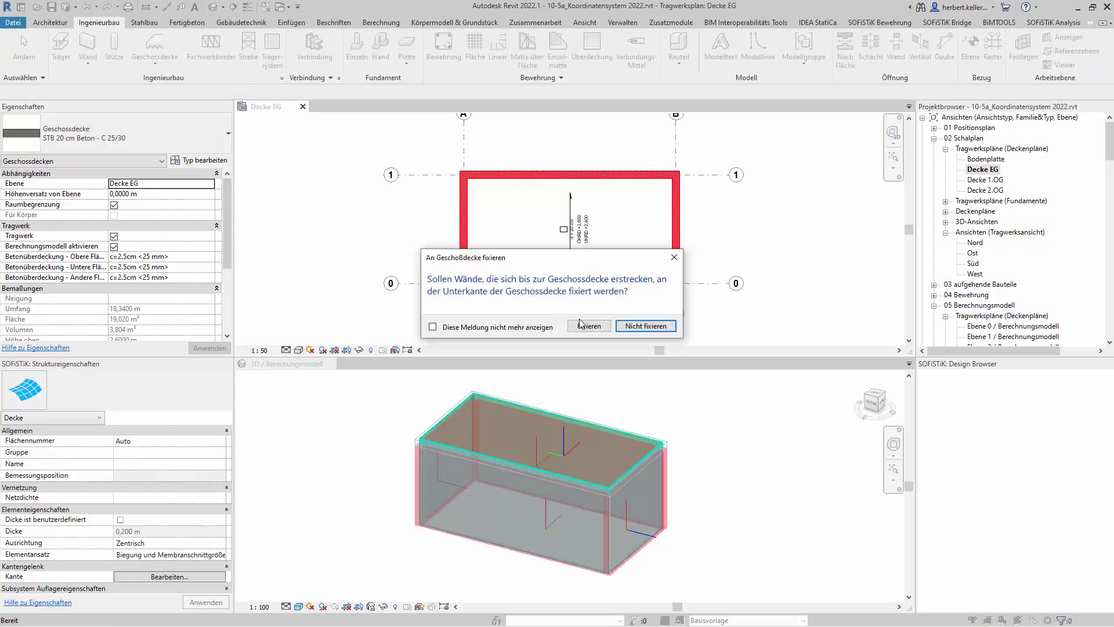
{"action": "left_click", "coordinate": [588, 325]}
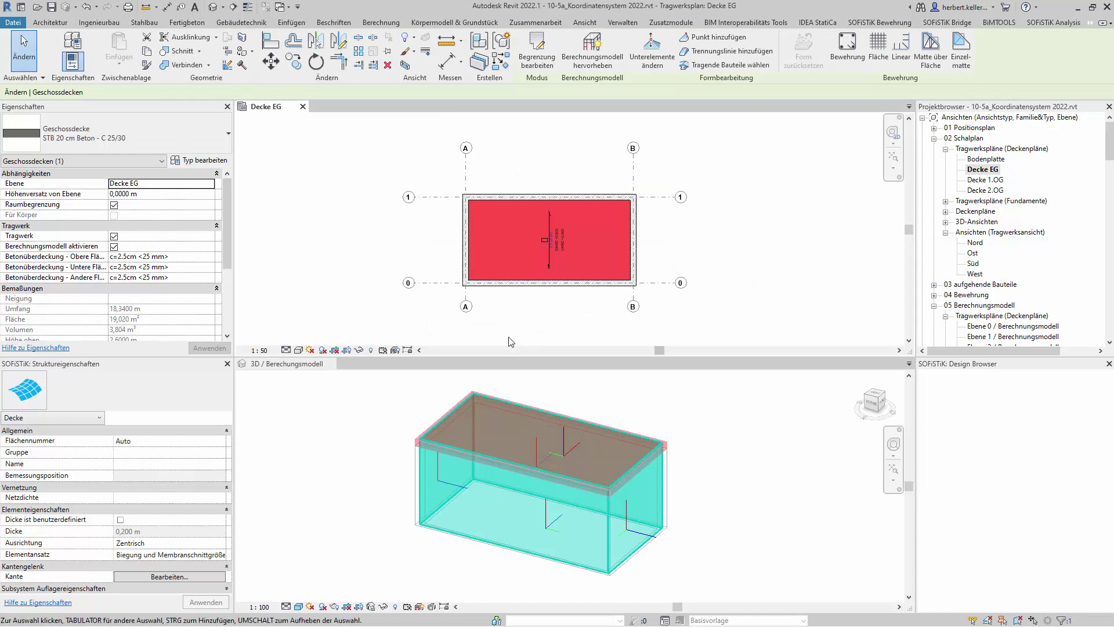
Deselect the slab and bring up the SOFiSTiK AMG Einstellungen settings.
{"action": "left_click", "coordinate": [424, 321]}
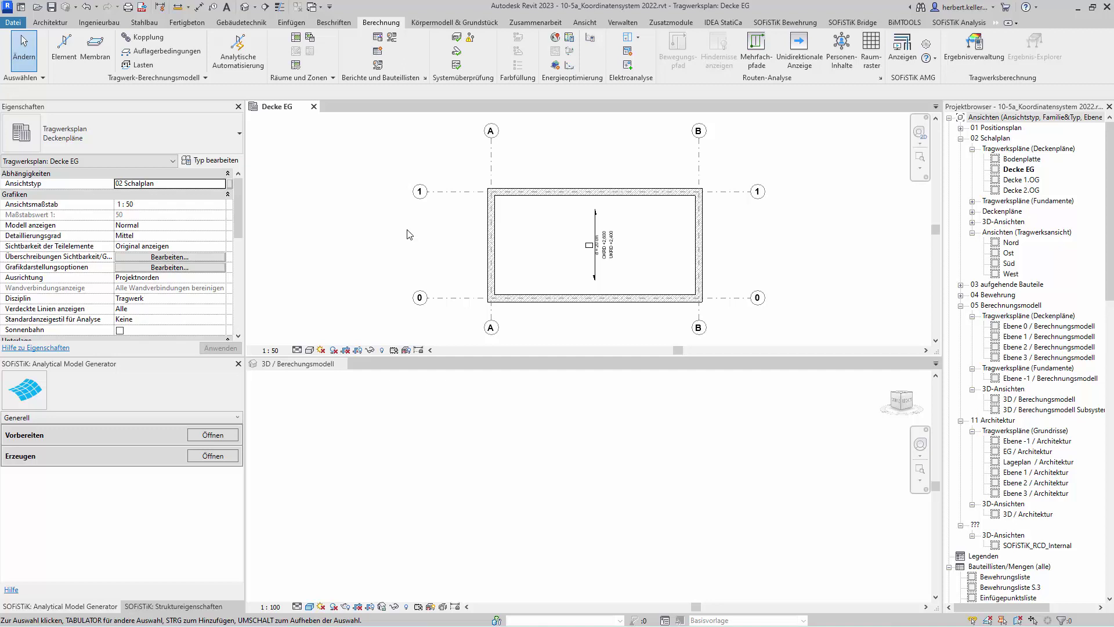
{"action": "left_click", "coordinate": [929, 47]}
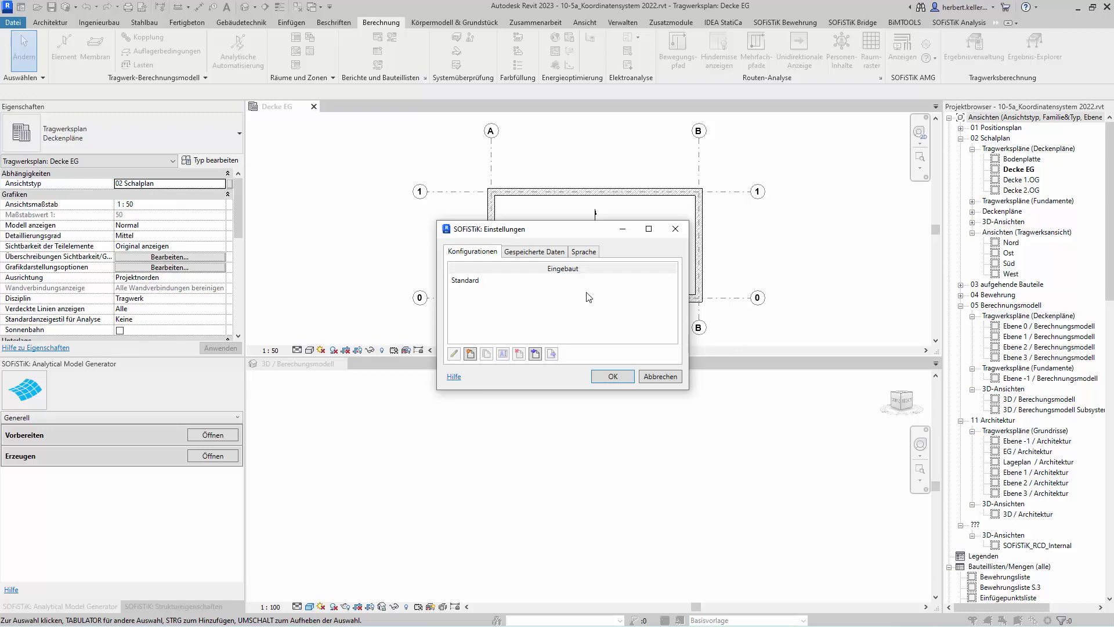
In the Standard configuration's Geometrie settings, keep walls on the global coordinate system.
{"action": "left_click", "coordinate": [464, 281]}
{"action": "left_click", "coordinate": [471, 281]}
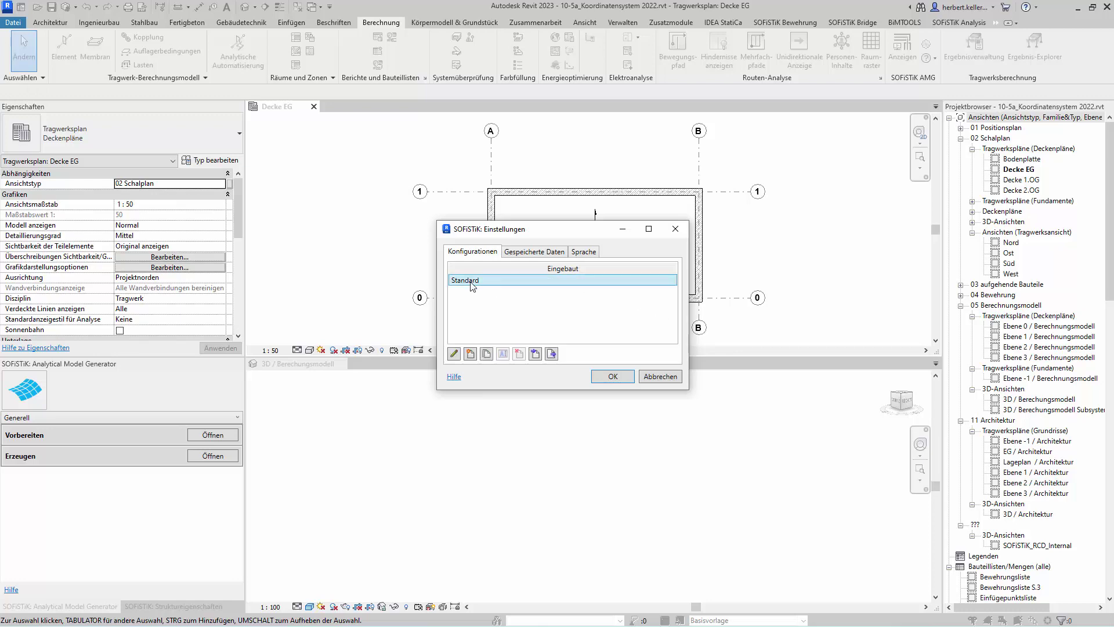
{"action": "left_click", "coordinate": [453, 354]}
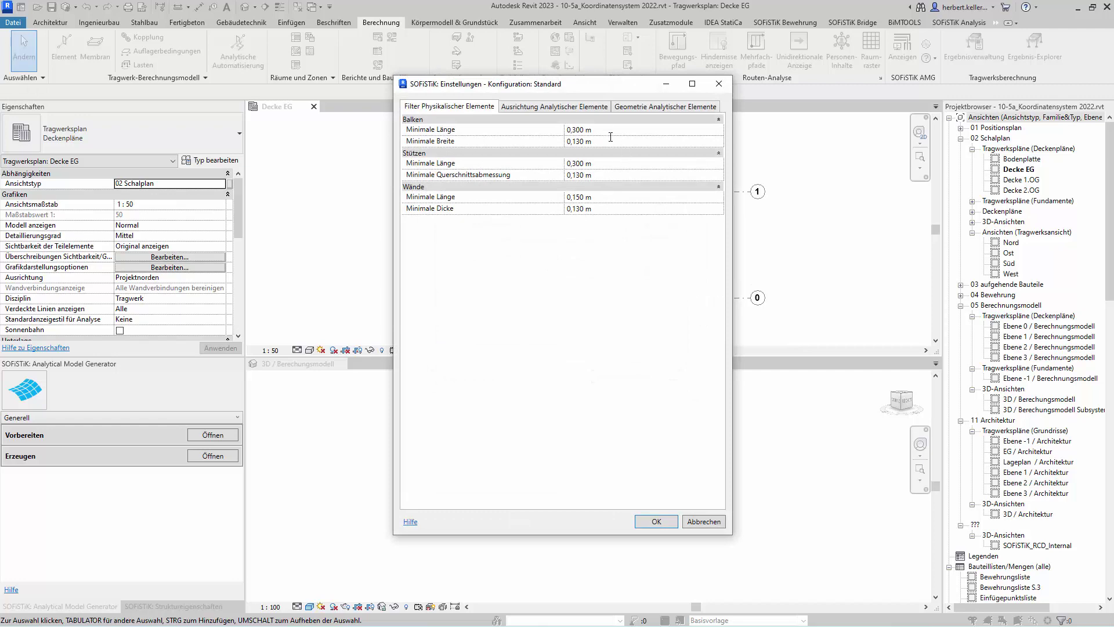
{"action": "left_click", "coordinate": [568, 108]}
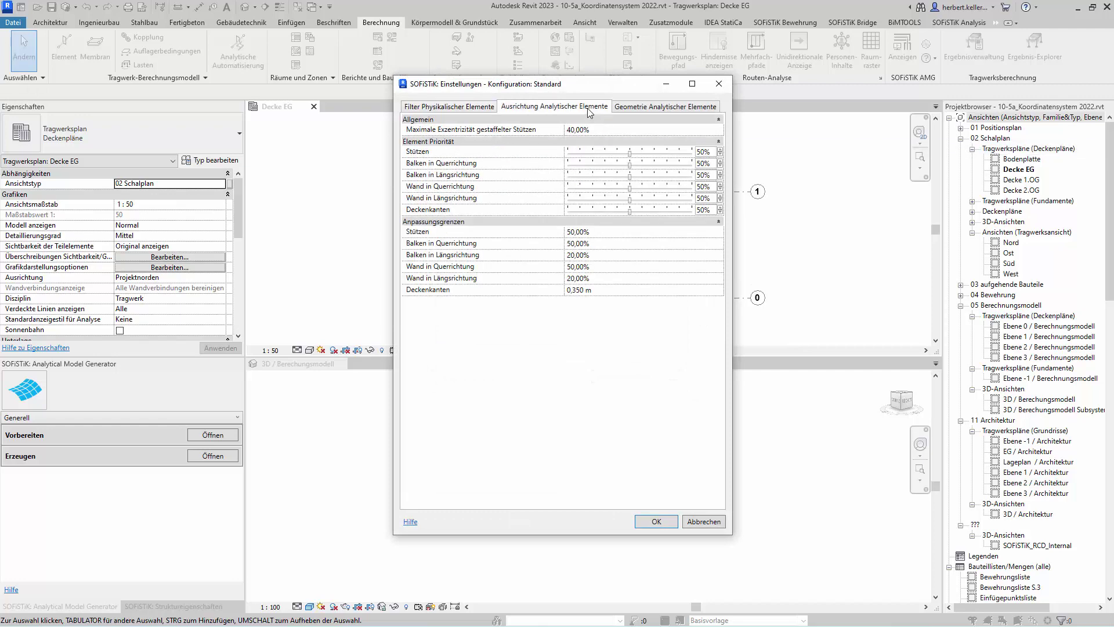
{"action": "left_click", "coordinate": [647, 110]}
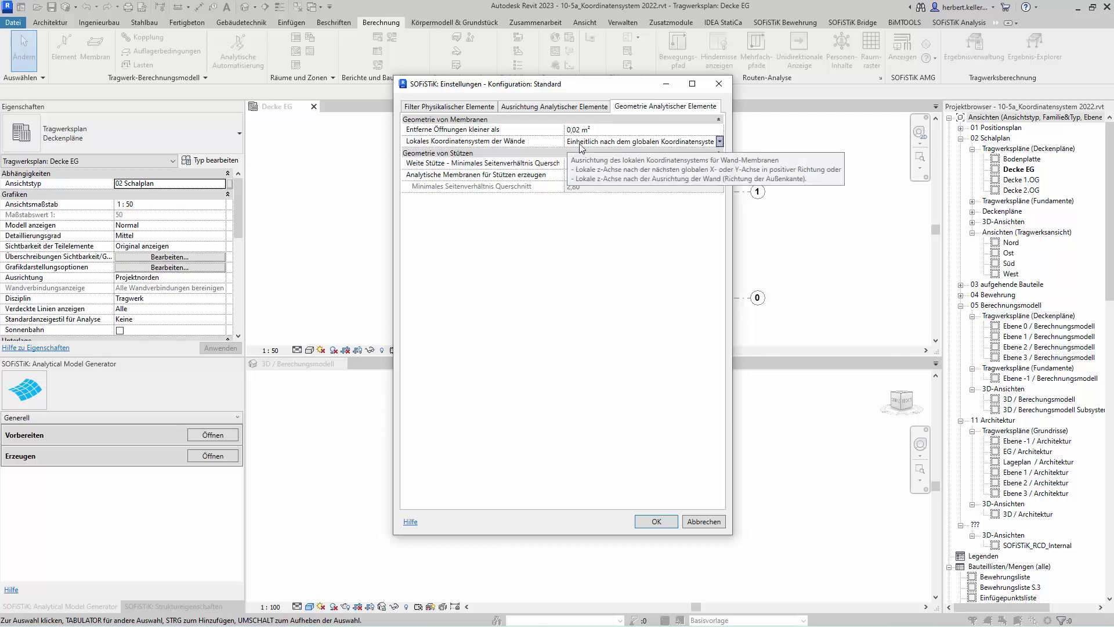
{"action": "left_click", "coordinate": [639, 142]}
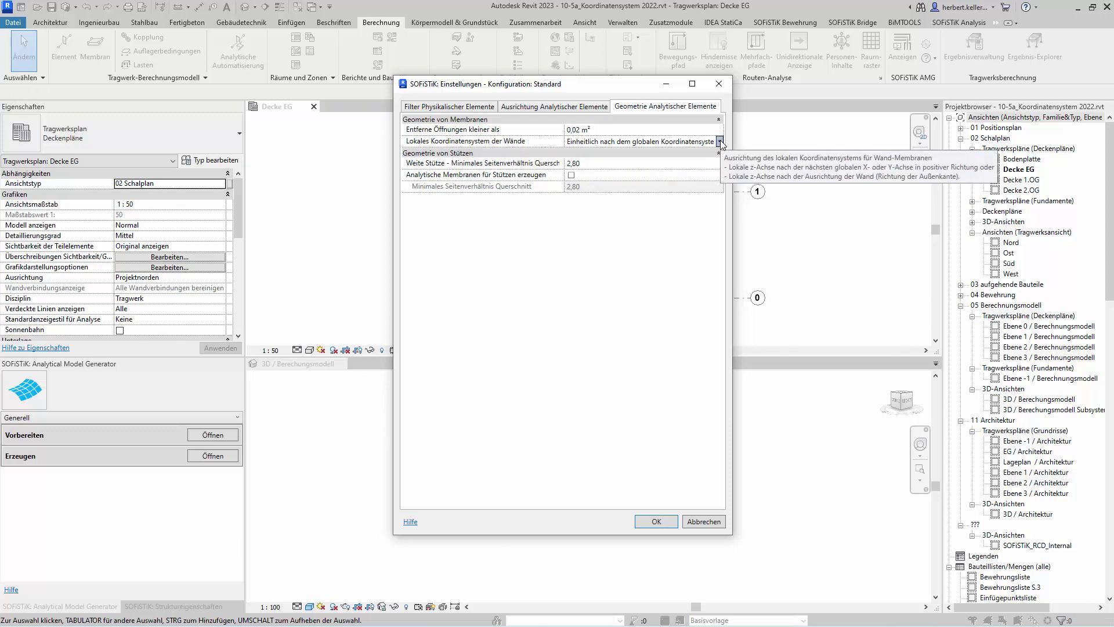
{"action": "left_click", "coordinate": [720, 142]}
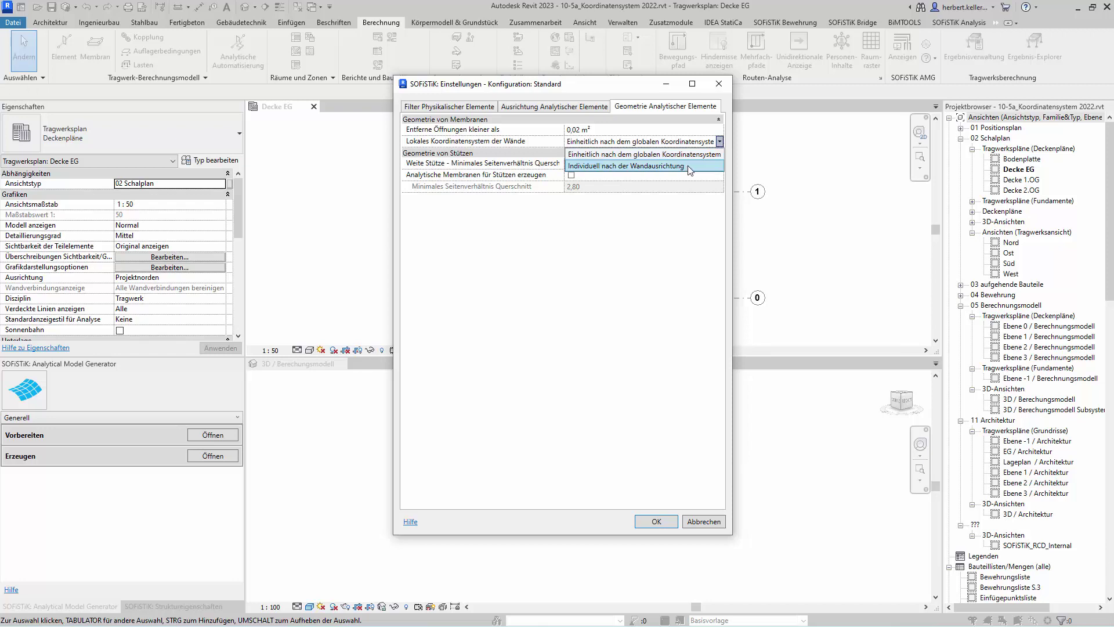
{"action": "left_click", "coordinate": [676, 144]}
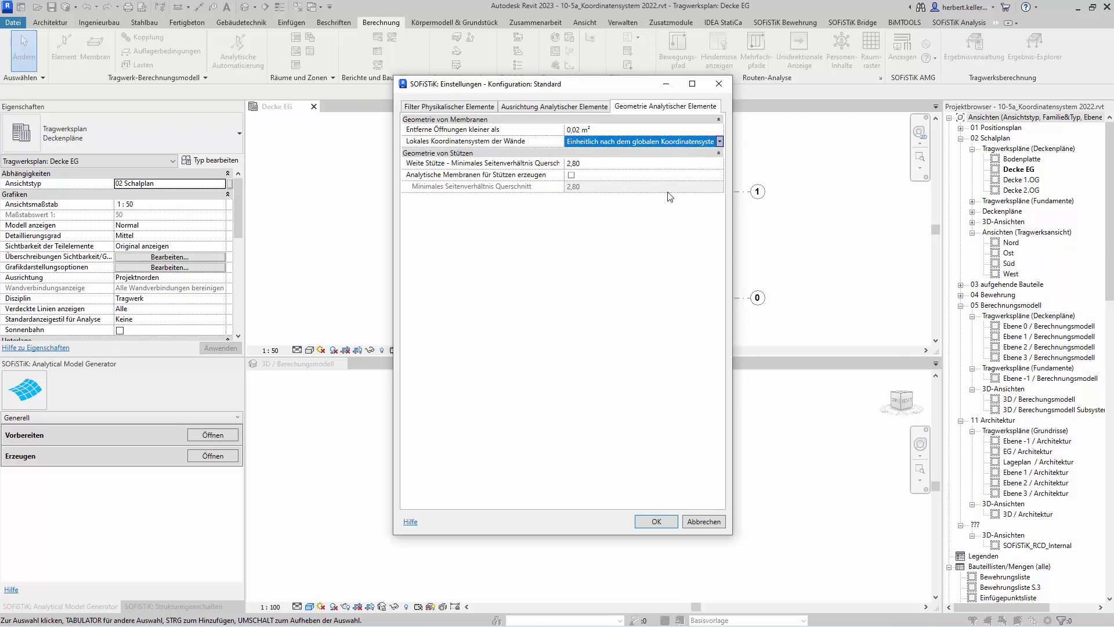
Close the settings without creating a new template and open the 3D / Architektur view.
{"action": "left_click", "coordinate": [670, 523]}
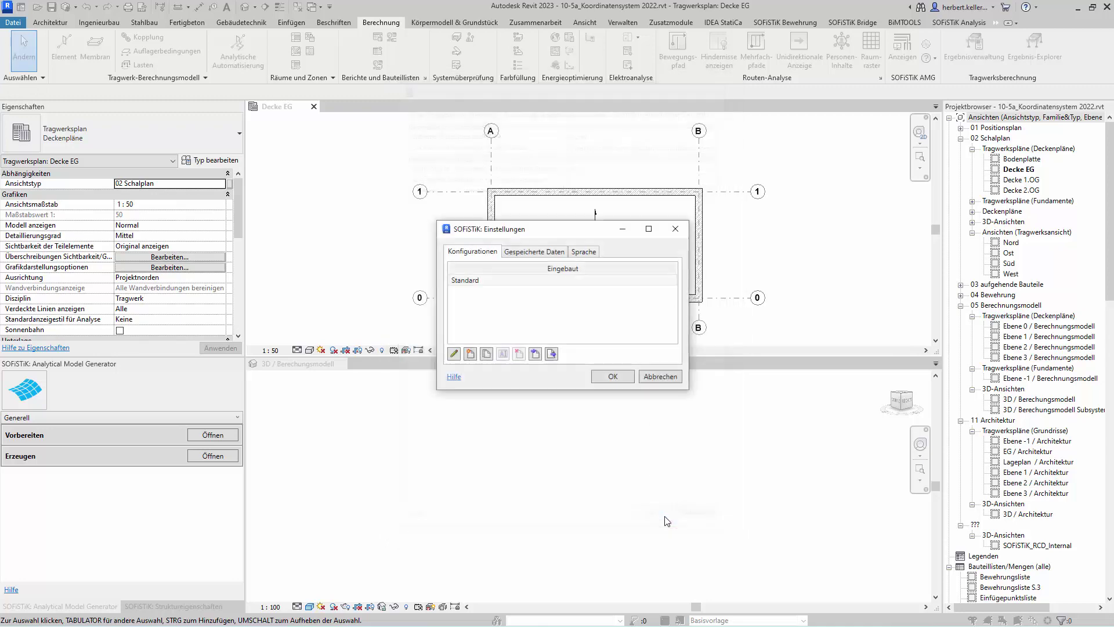
{"action": "left_click", "coordinate": [651, 339]}
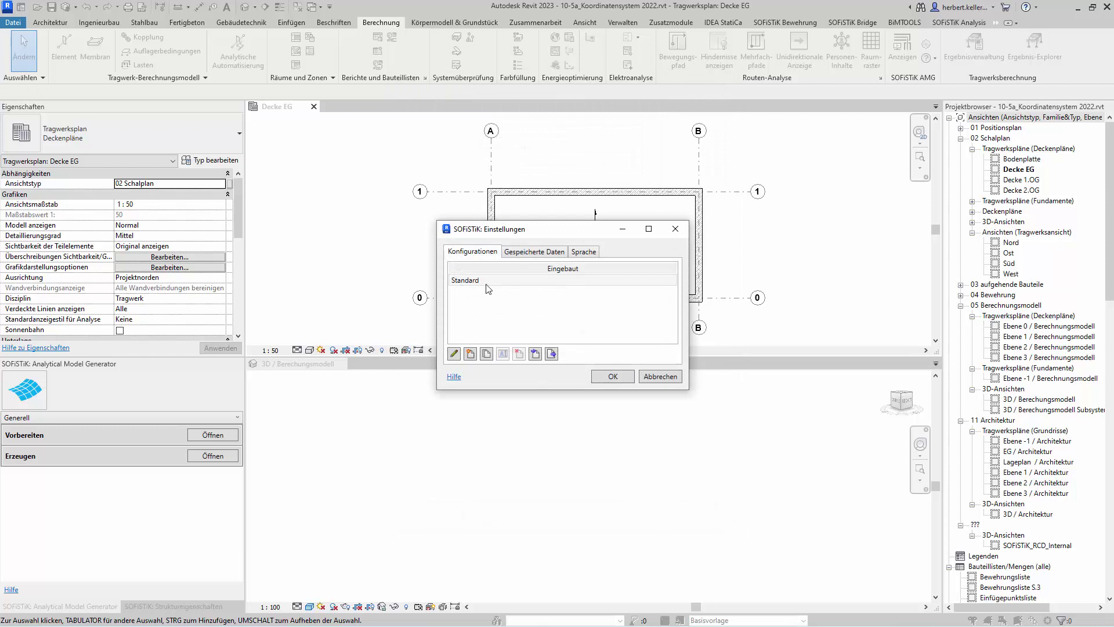
{"action": "left_click", "coordinate": [624, 377]}
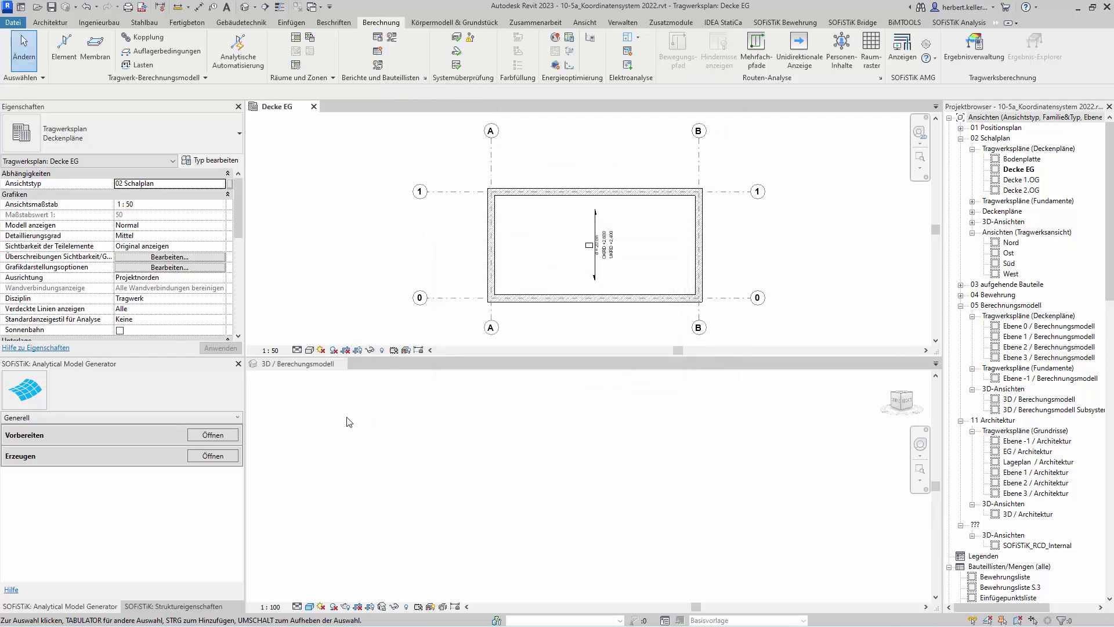
{"action": "double_click", "coordinate": [1024, 515]}
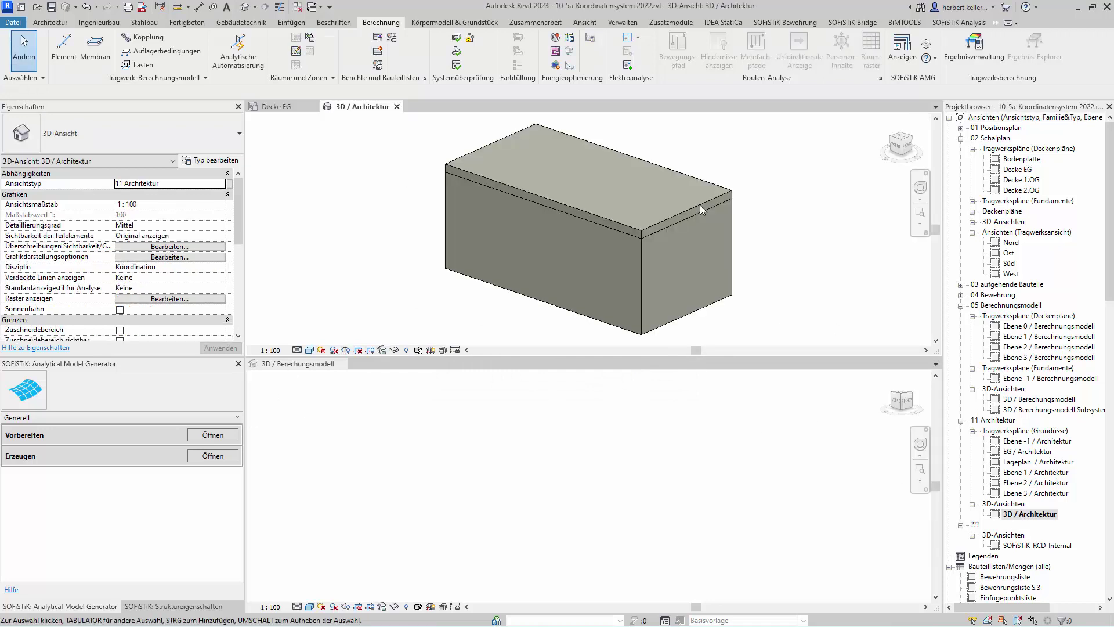
Dock the 3D / Architektur view beside the Decke EG plan and fit the box in it.
{"action": "mouse_move", "coordinate": [369, 107]}
{"action": "left_mouse_down"}
{"action": "mouse_move", "coordinate": [506, 169]}
{"action": "mouse_move", "coordinate": [938, 151]}
{"action": "left_mouse_up"}
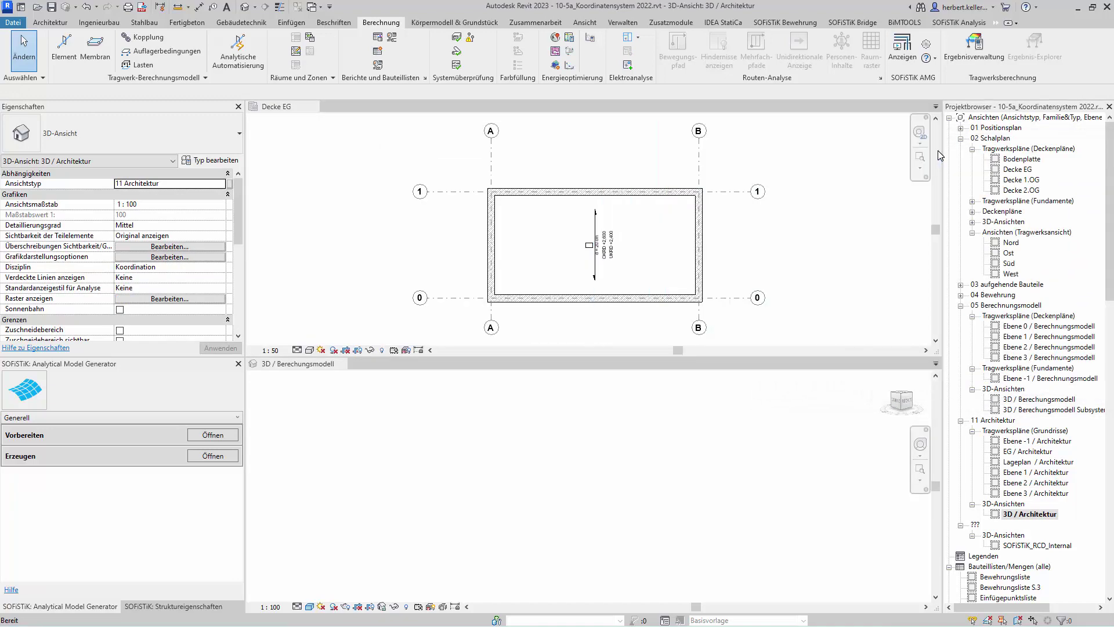
{"action": "left_click", "coordinate": [375, 240]}
{"action": "middle_click_drag", "start_coordinate": [416, 248], "coordinate": [292, 241]}
{"action": "scroll", "coordinate": [292, 240], "scroll_direction": "down", "scroll_amount": 2}
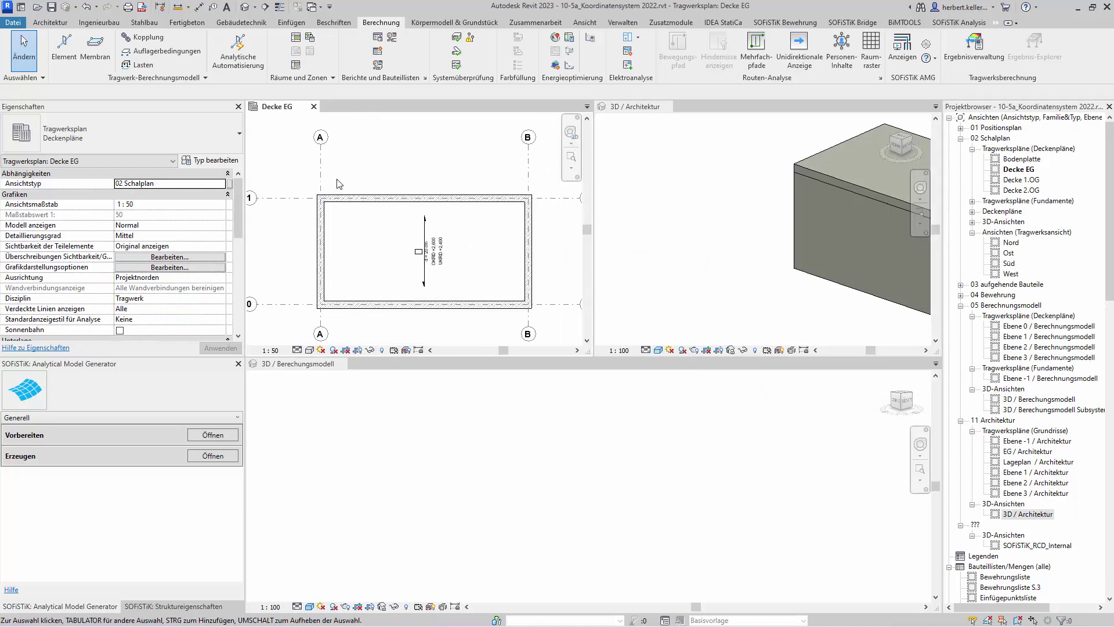
{"action": "left_click", "coordinate": [706, 225]}
{"action": "scroll", "coordinate": [706, 224], "scroll_direction": "down", "scroll_amount": 2}
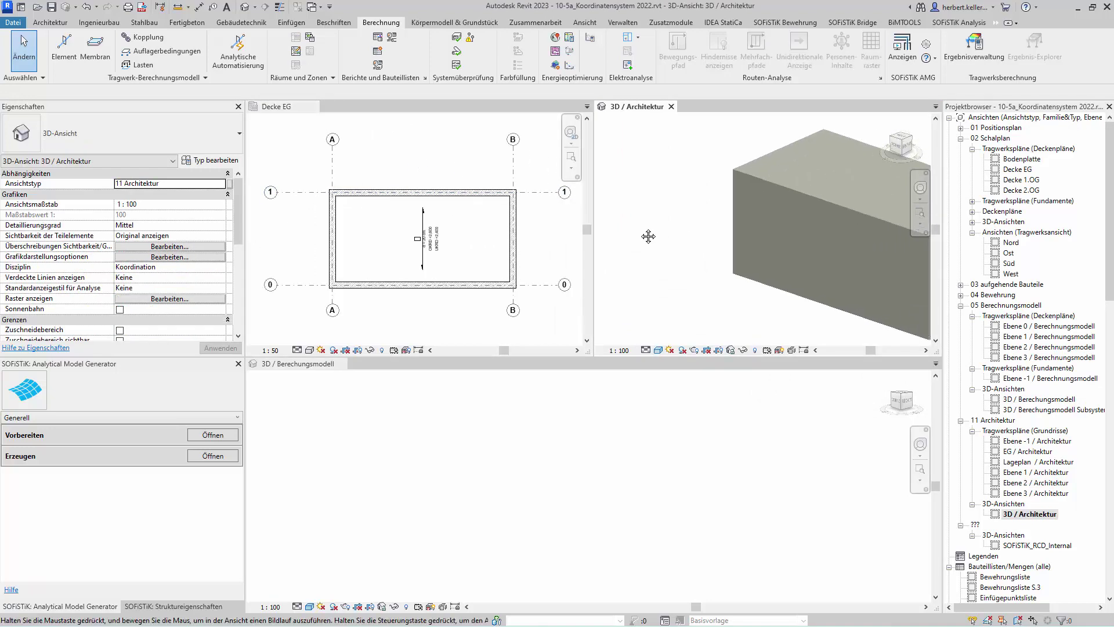
{"action": "scroll", "coordinate": [706, 225], "scroll_direction": "down", "scroll_amount": 2}
{"action": "middle_click_drag", "start_coordinate": [705, 225], "coordinate": [634, 290]}
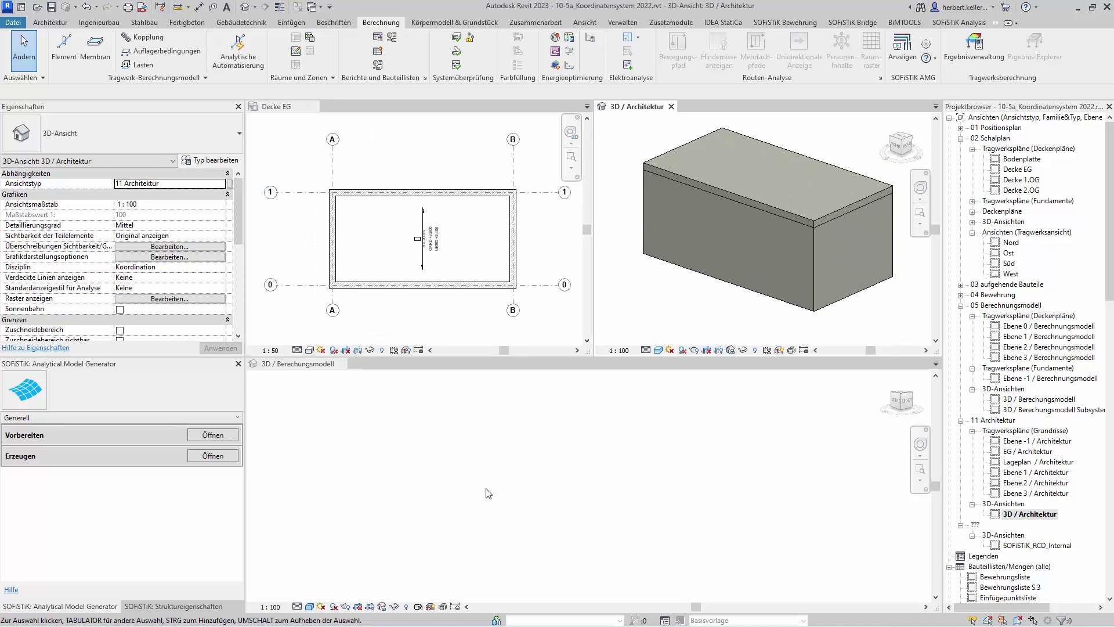
Select the top wall along grid 1 in the Decke EG plan.
{"action": "left_click", "coordinate": [566, 423]}
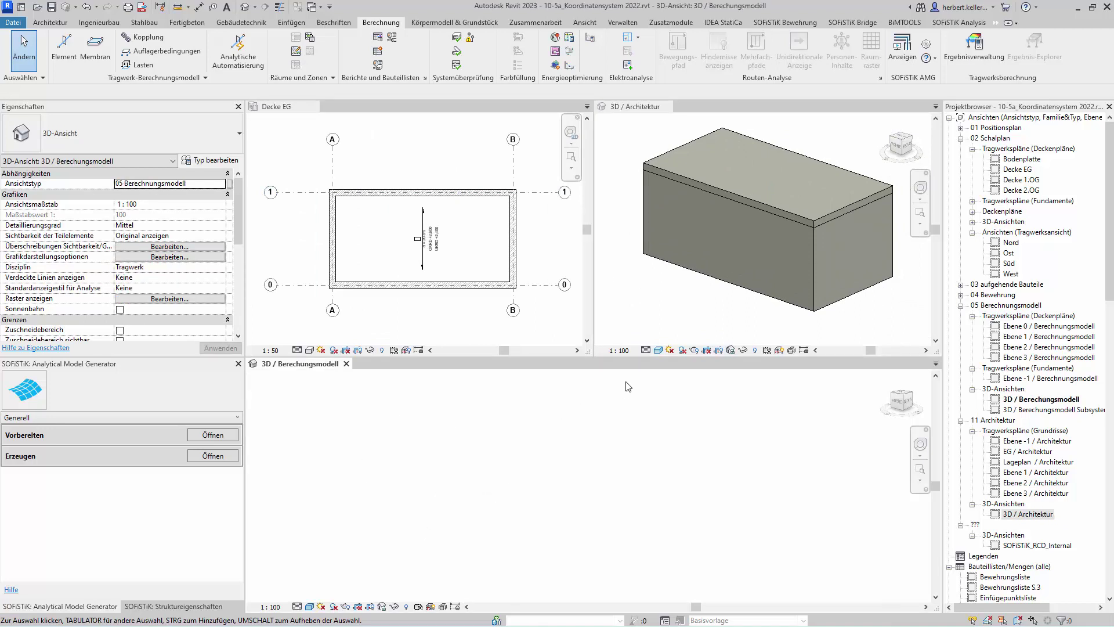
{"action": "left_click", "coordinate": [477, 216]}
{"action": "left_click", "coordinate": [429, 198]}
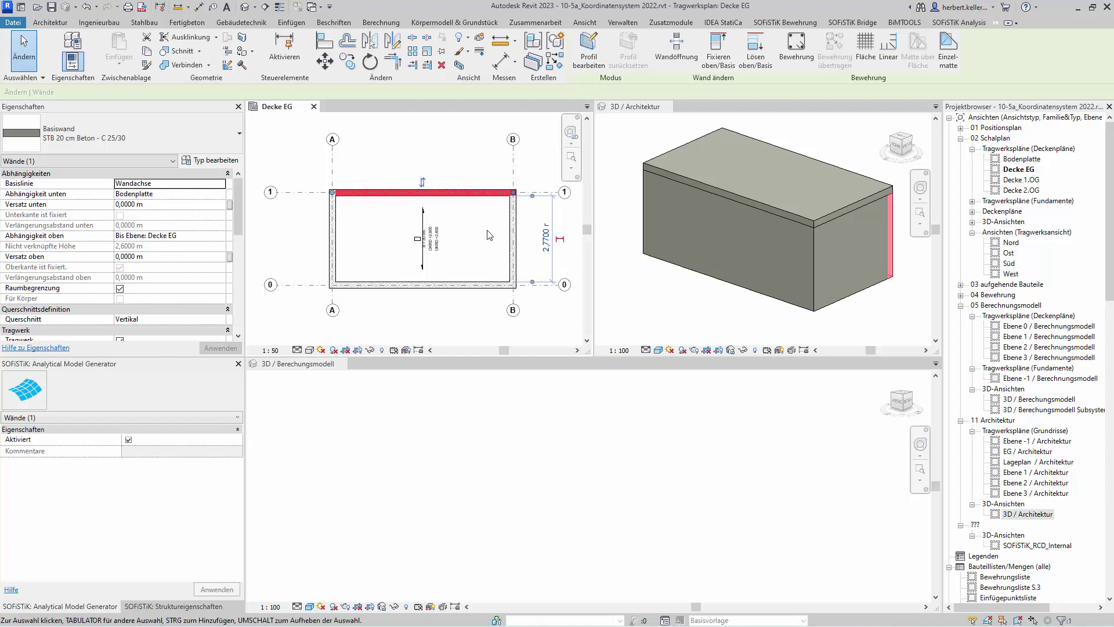
Check the right and bottom walls, then flip the left wall to face outward.
{"action": "left_click", "coordinate": [514, 227]}
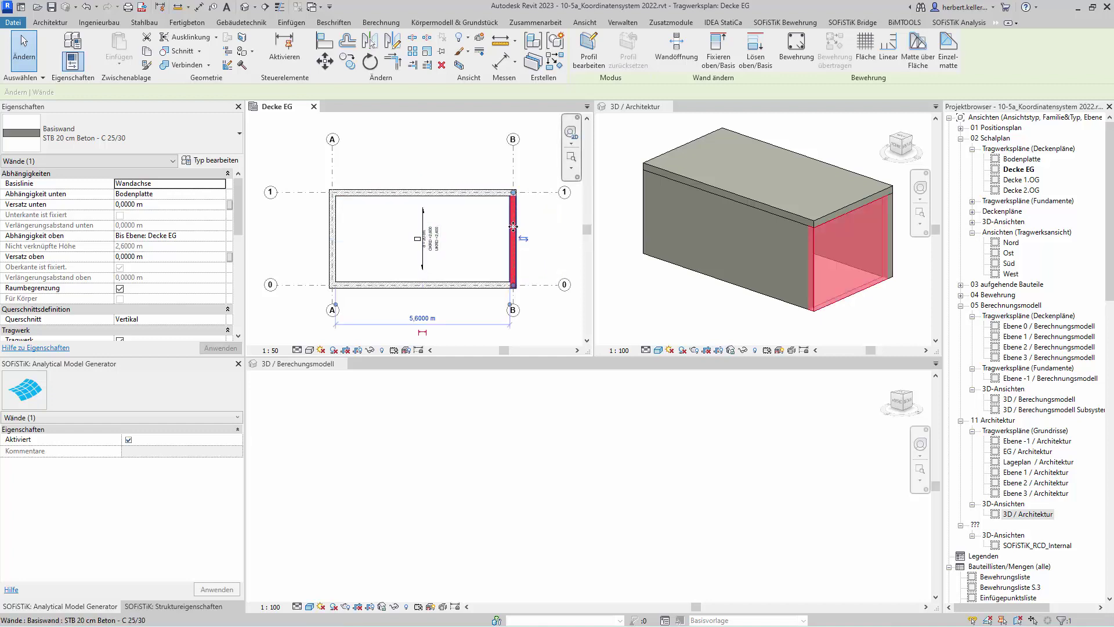
{"action": "left_click", "coordinate": [456, 288]}
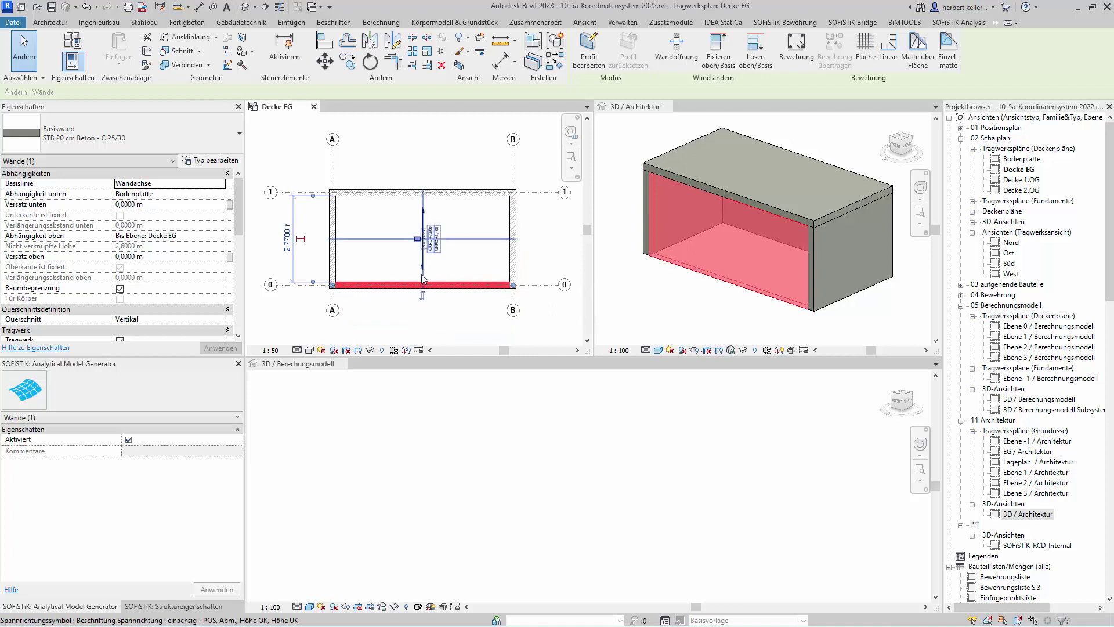
{"action": "left_click", "coordinate": [332, 239]}
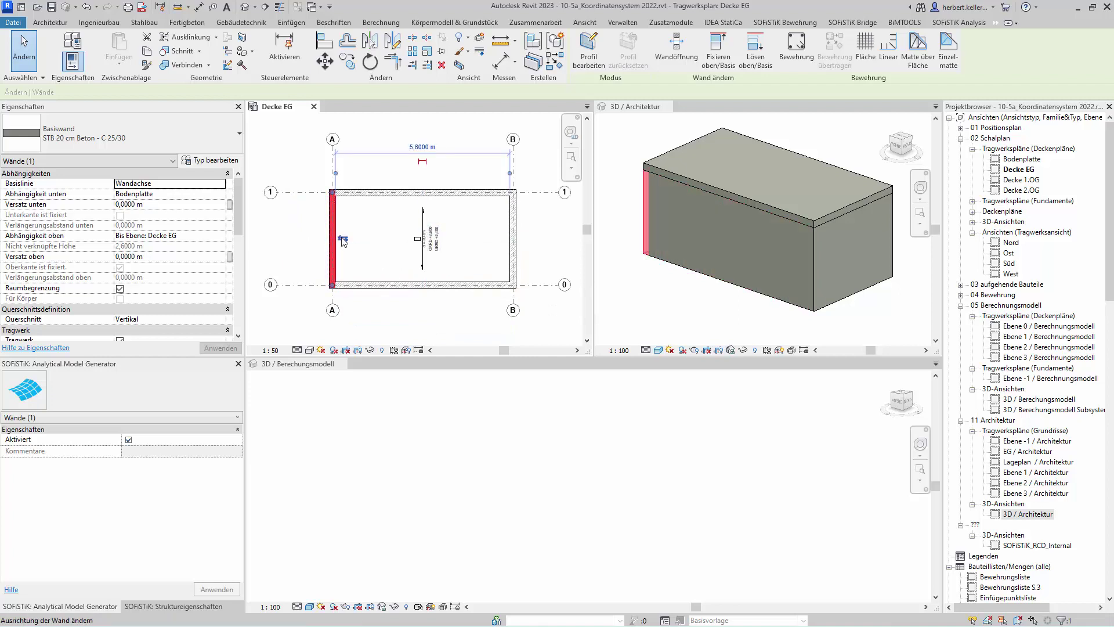
{"action": "left_click", "coordinate": [343, 239]}
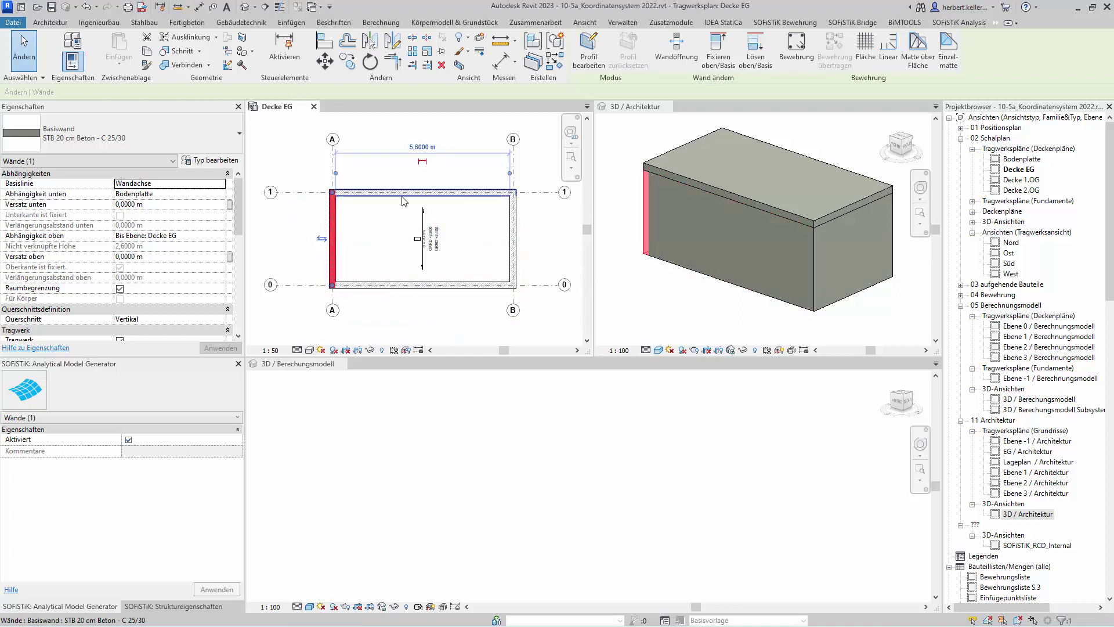
Recheck the orientation of all four walls and clear the selection.
{"action": "left_click", "coordinate": [412, 192]}
{"action": "left_click", "coordinate": [513, 241]}
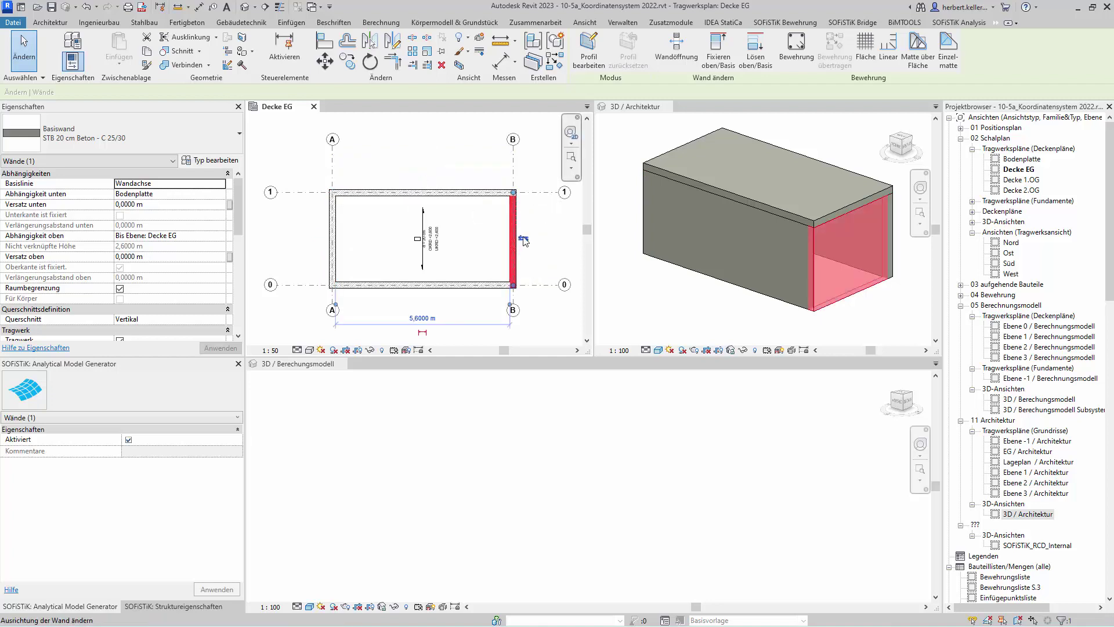
{"action": "left_click", "coordinate": [441, 285]}
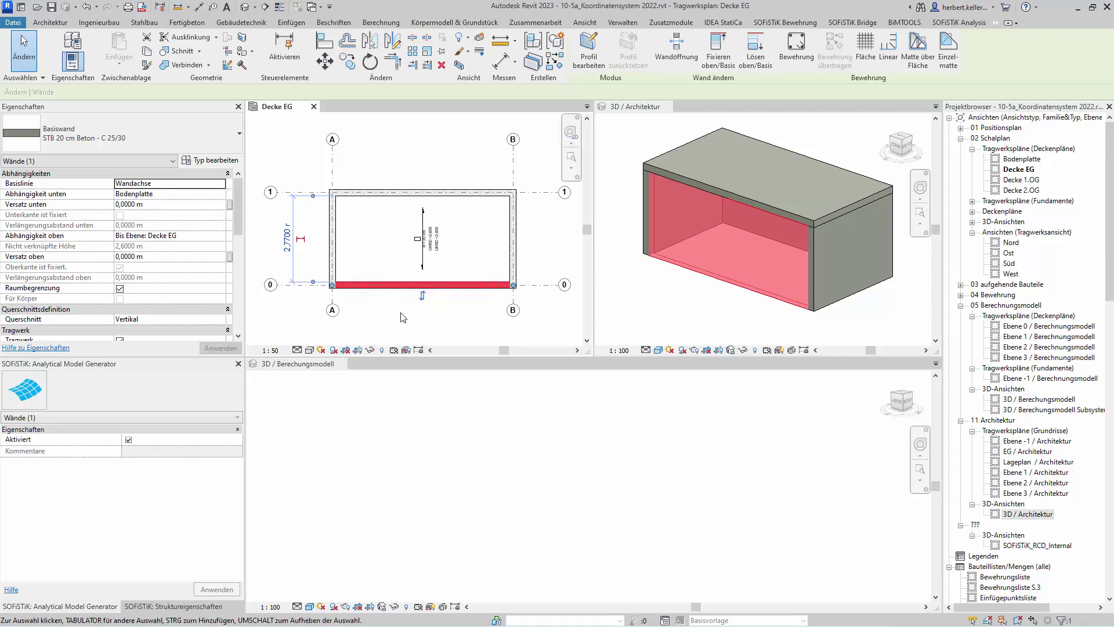
{"action": "left_click", "coordinate": [334, 240]}
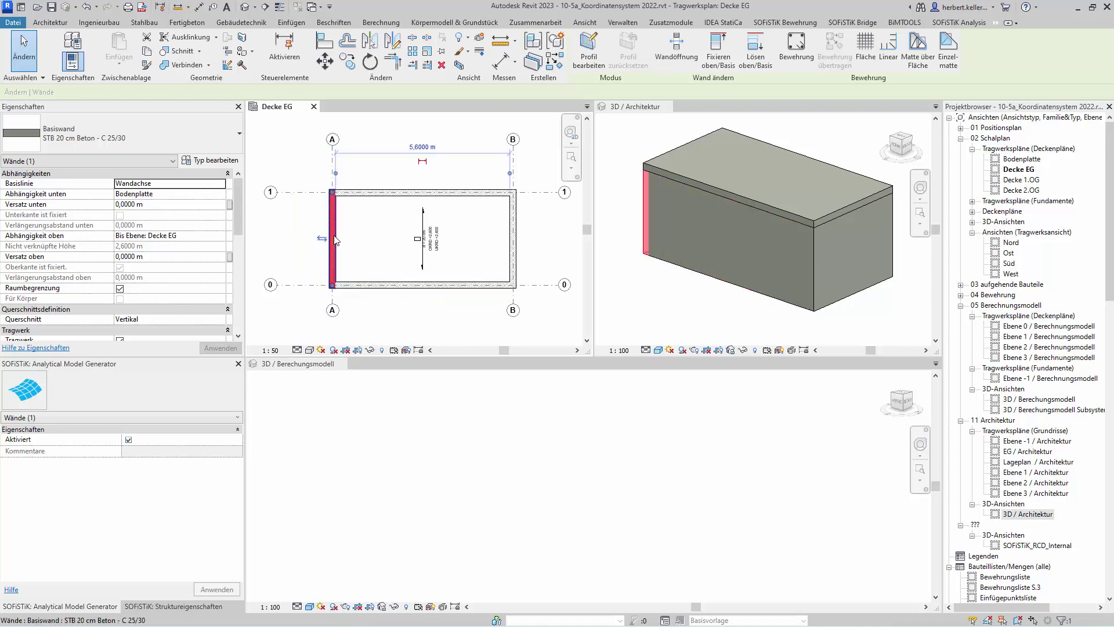
{"action": "left_click", "coordinate": [412, 192]}
{"action": "left_click", "coordinate": [513, 229]}
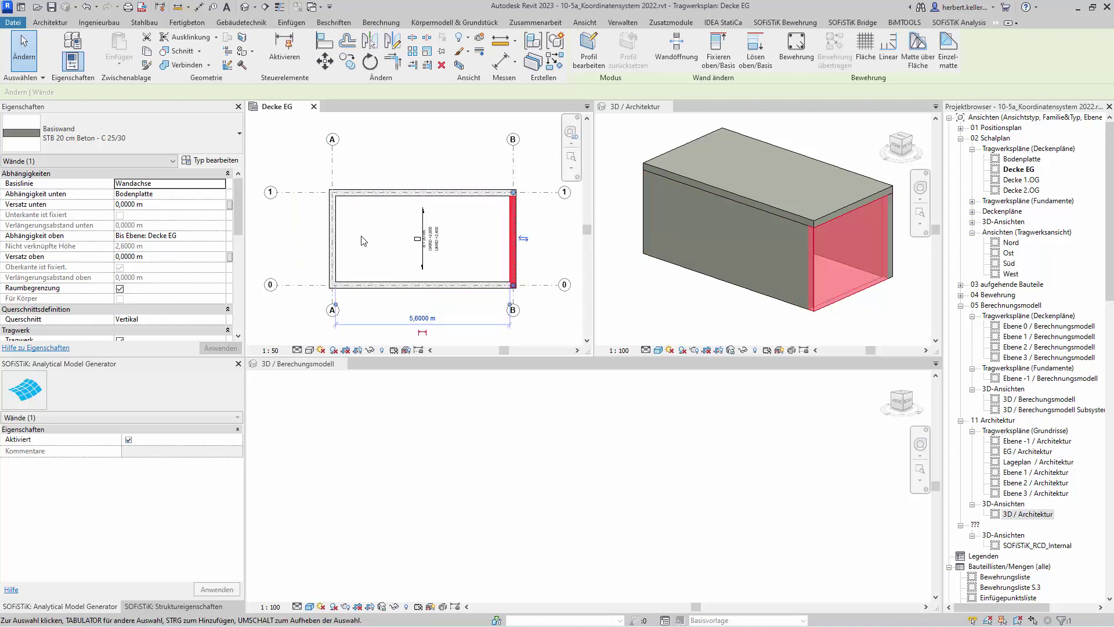
{"action": "left_click", "coordinate": [555, 293]}
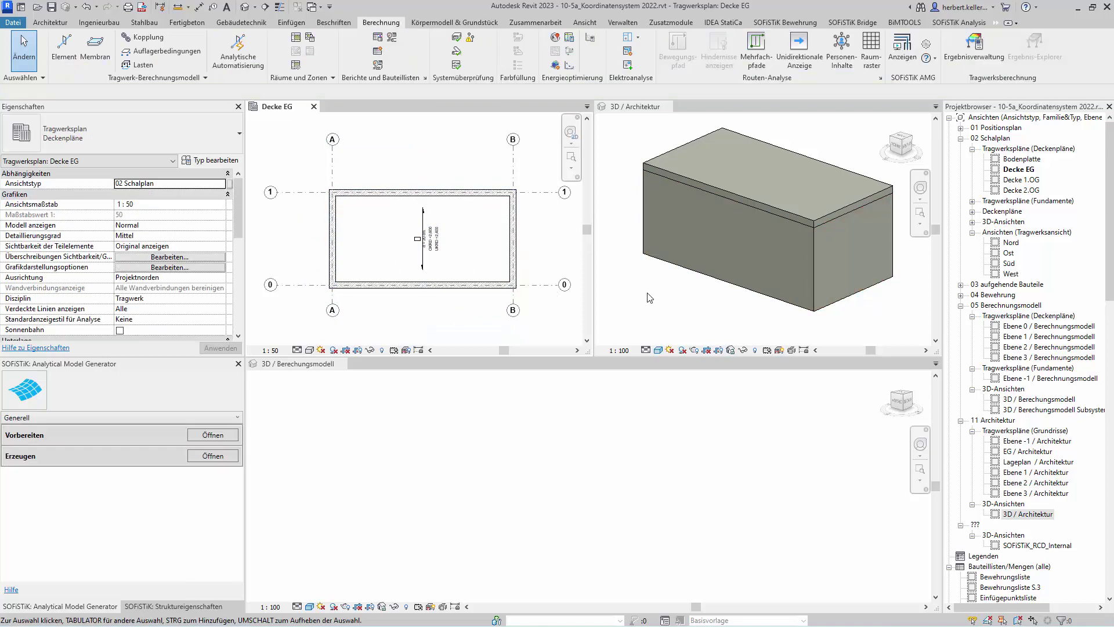
{"action": "left_click", "coordinate": [624, 136]}
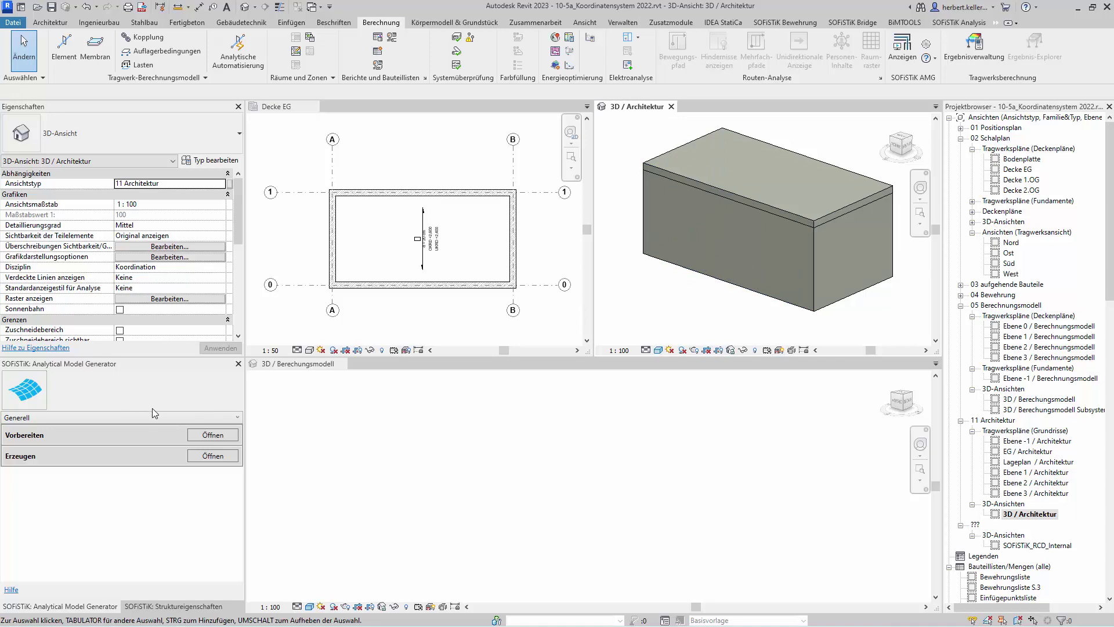
Run analytical model preparation with the Standard configuration and generate the analytical model.
{"action": "left_click", "coordinate": [212, 436]}
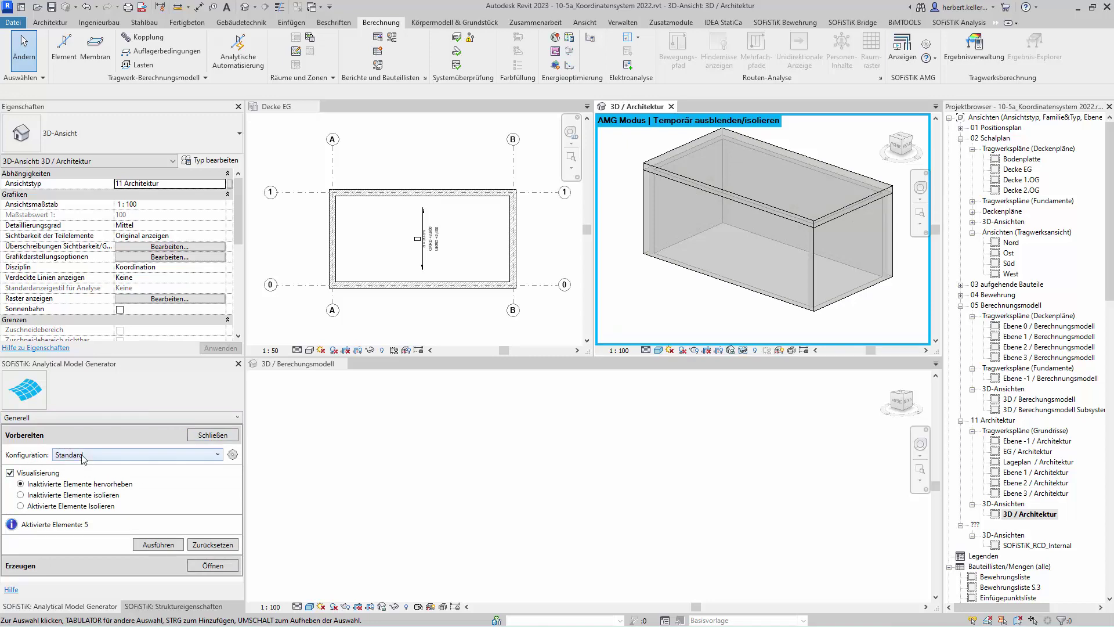
{"action": "left_click", "coordinate": [159, 546]}
{"action": "left_click", "coordinate": [227, 571]}
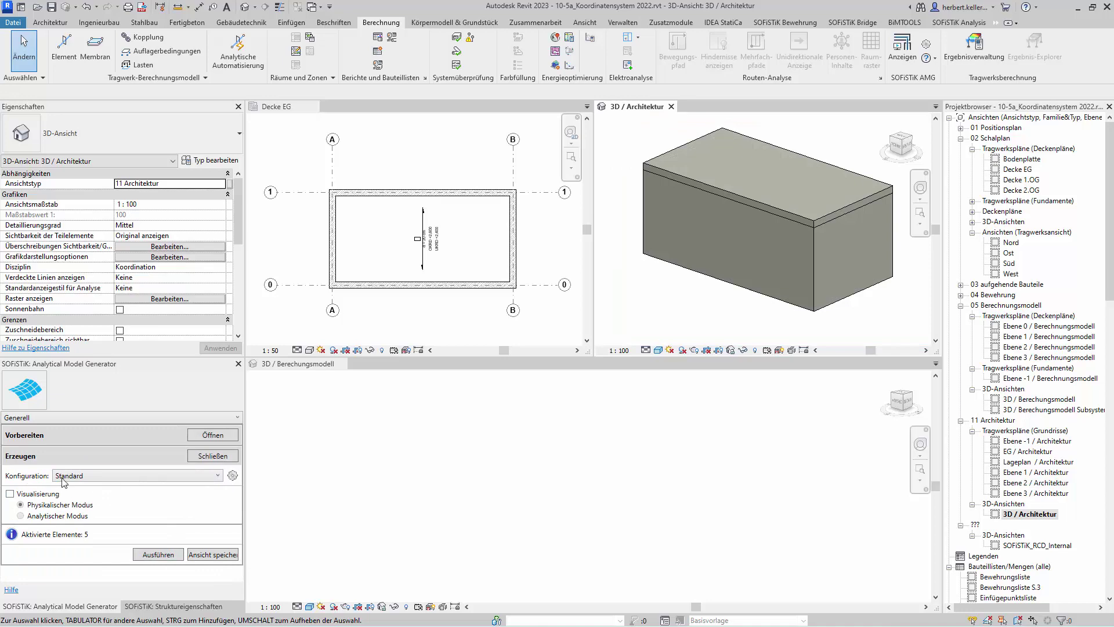
{"action": "left_click", "coordinate": [160, 556]}
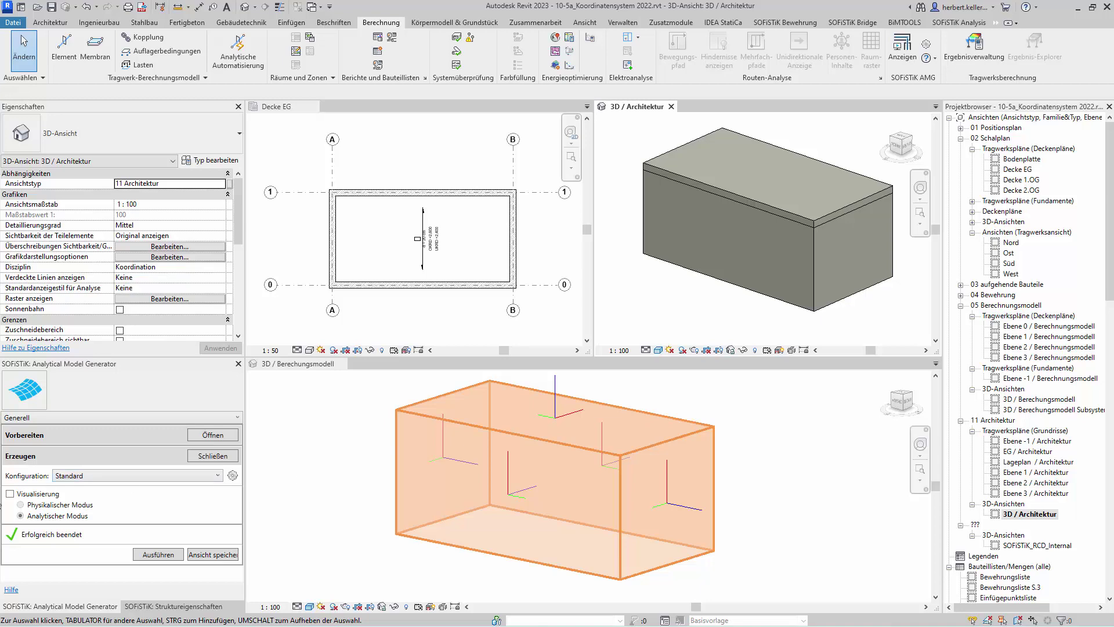
Toggle the generator's Visualisierung checkbox, leaving it switched off.
{"action": "left_click", "coordinate": [10, 494]}
{"action": "left_click", "coordinate": [10, 493]}
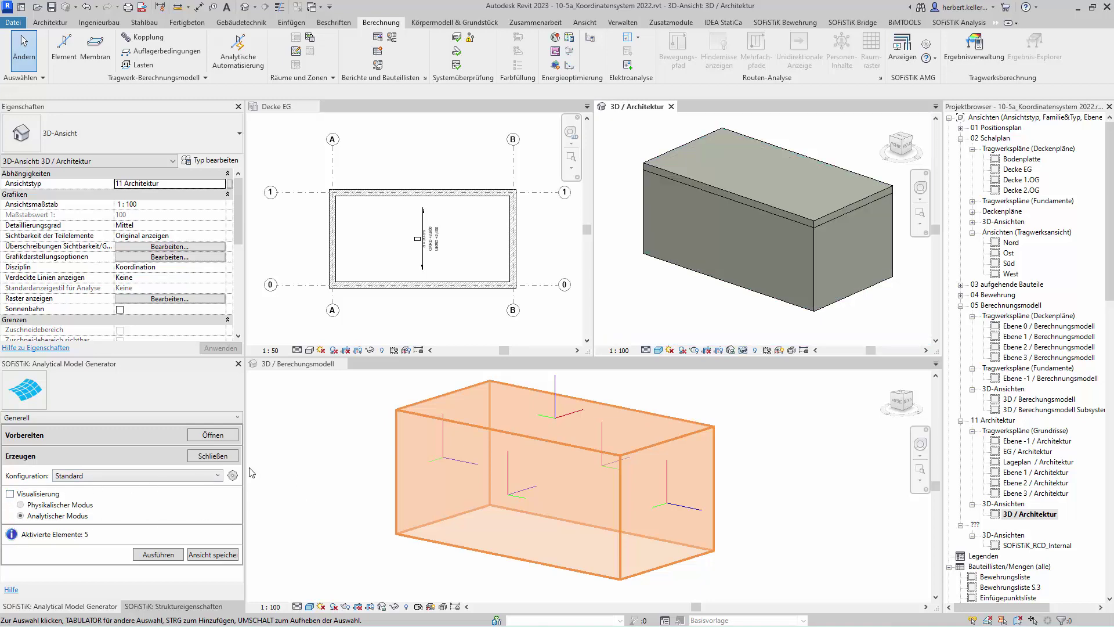
{"action": "left_click", "coordinate": [10, 493]}
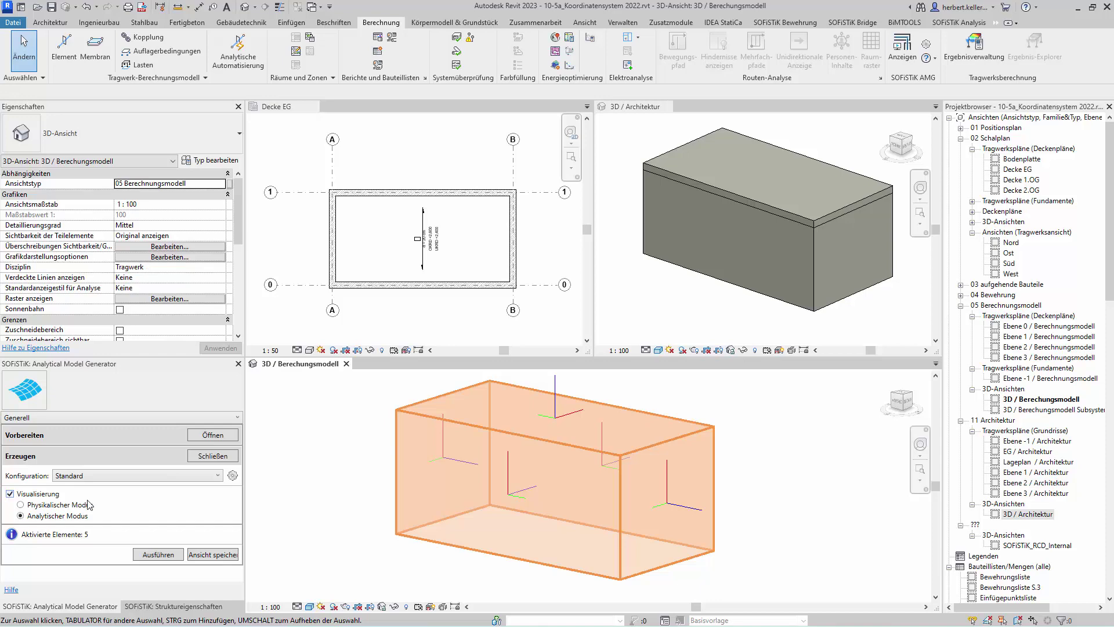
{"action": "left_click", "coordinate": [10, 494]}
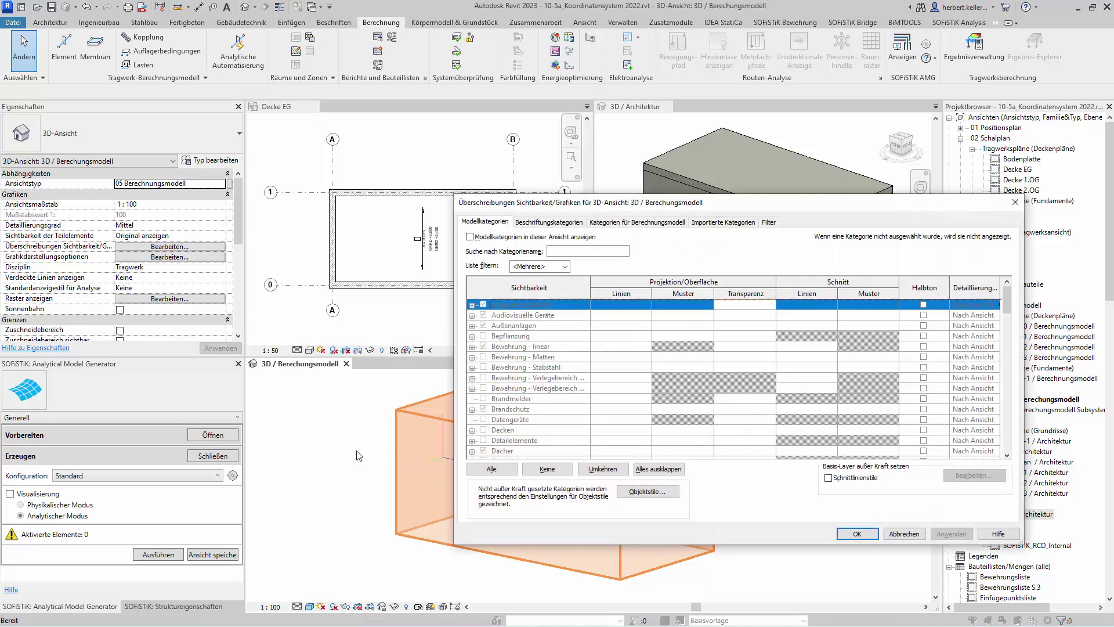
{"action": "key", "text": "v"}
{"action": "key", "text": "v"}
{"action": "left_click", "coordinate": [666, 225]}
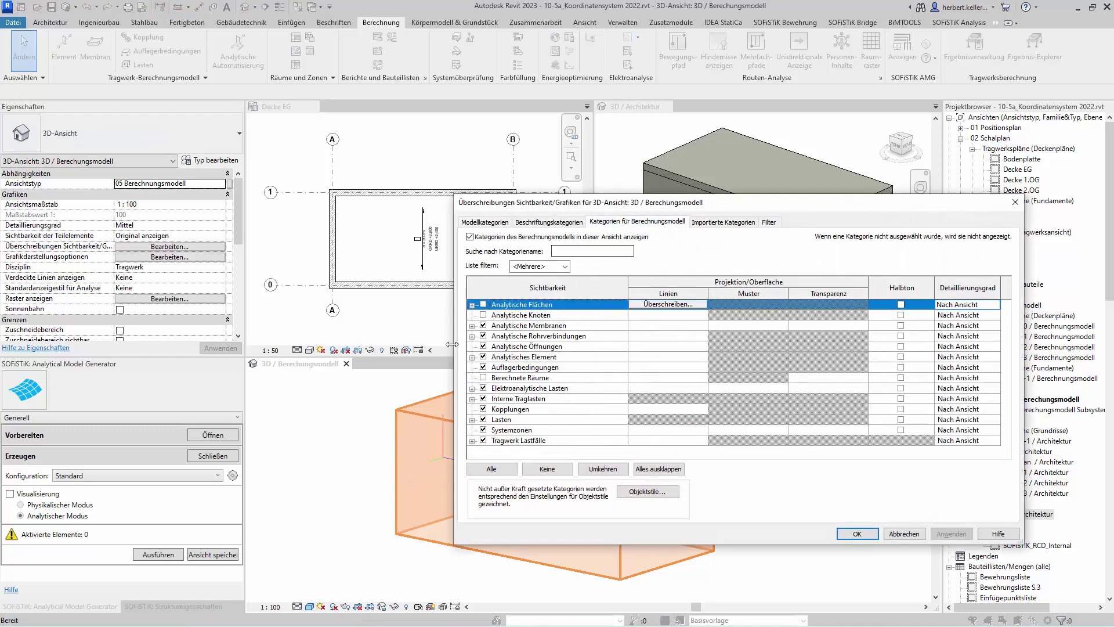
{"action": "left_click", "coordinate": [473, 326]}
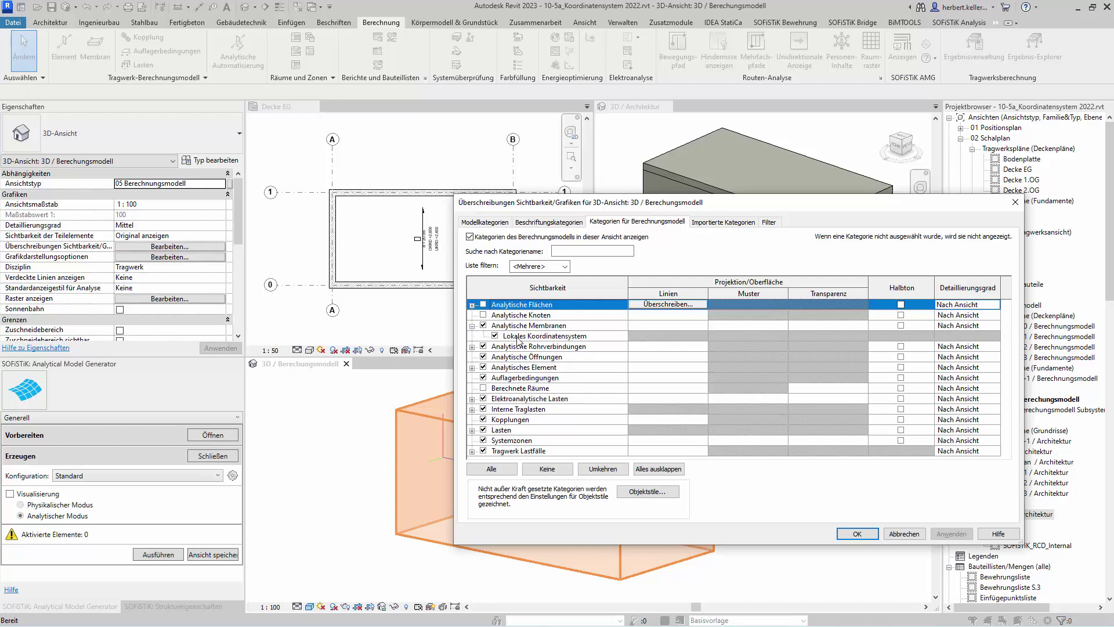
{"action": "left_click", "coordinate": [907, 534]}
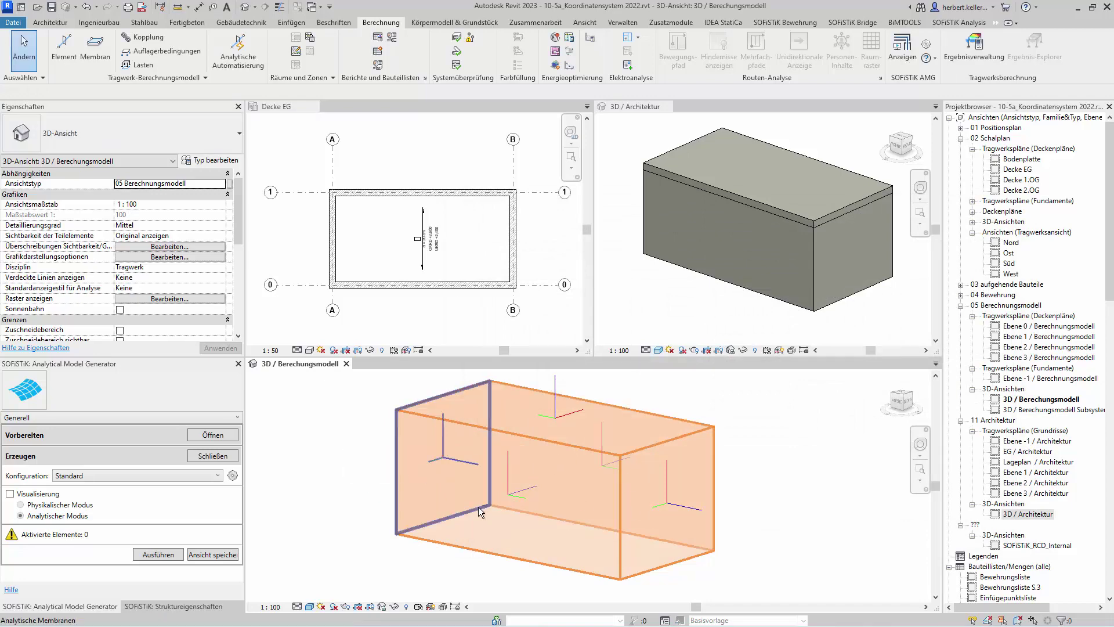
{"action": "mouse_move", "coordinate": [478, 507]}
{"action": "middle_mouse_down", "text": "shift"}
{"action": "mouse_move", "coordinate": [512, 528]}
{"action": "mouse_move", "coordinate": [438, 488]}
{"action": "mouse_move", "coordinate": [518, 511]}
{"action": "mouse_move", "coordinate": [526, 526]}
{"action": "middle_mouse_up", "text": "shift"}
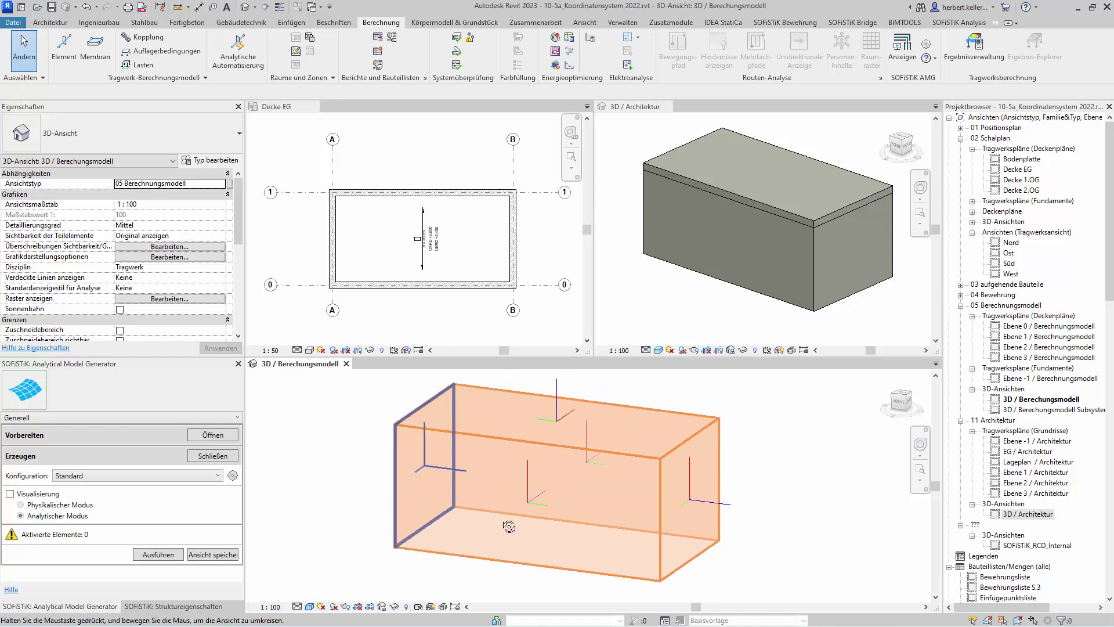
{"action": "middle_click_drag", "start_coordinate": [527, 527], "coordinate": [503, 514], "text": "shift"}
{"action": "mouse_move", "coordinate": [422, 466]}
{"action": "middle_mouse_down", "text": "shift"}
{"action": "mouse_move", "coordinate": [460, 498]}
{"action": "mouse_move", "coordinate": [416, 483]}
{"action": "mouse_move", "coordinate": [576, 511]}
{"action": "mouse_move", "coordinate": [577, 530]}
{"action": "middle_mouse_up", "text": "shift"}
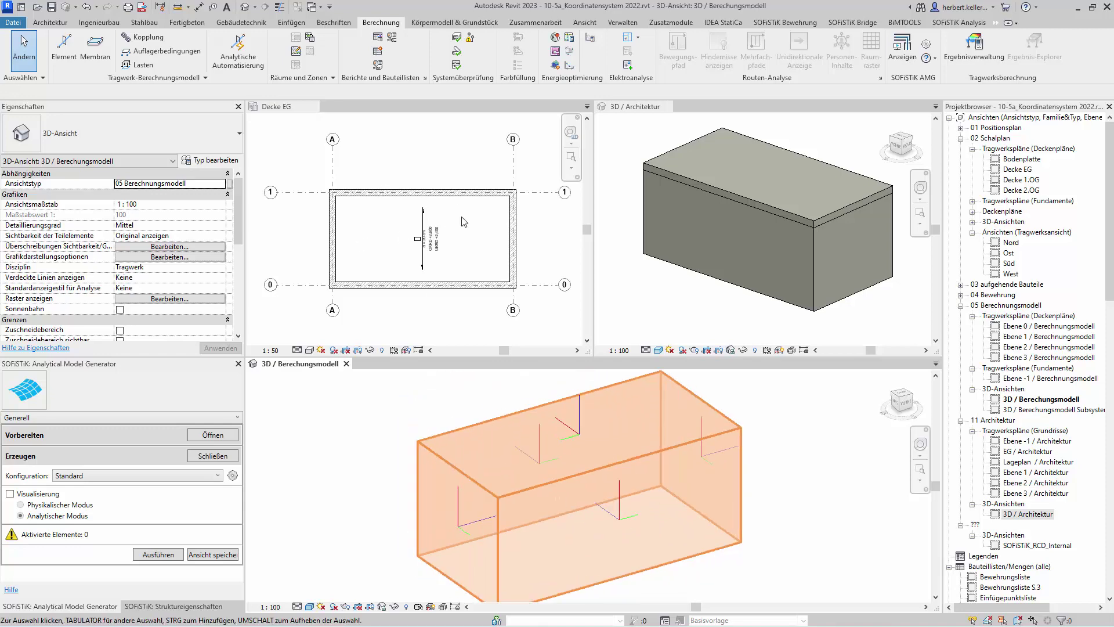
Check the bottom wall, orbit the analytical box, collapse the Erzeugen options and reopen SOFiSTiK settings.
{"action": "left_click", "coordinate": [433, 285]}
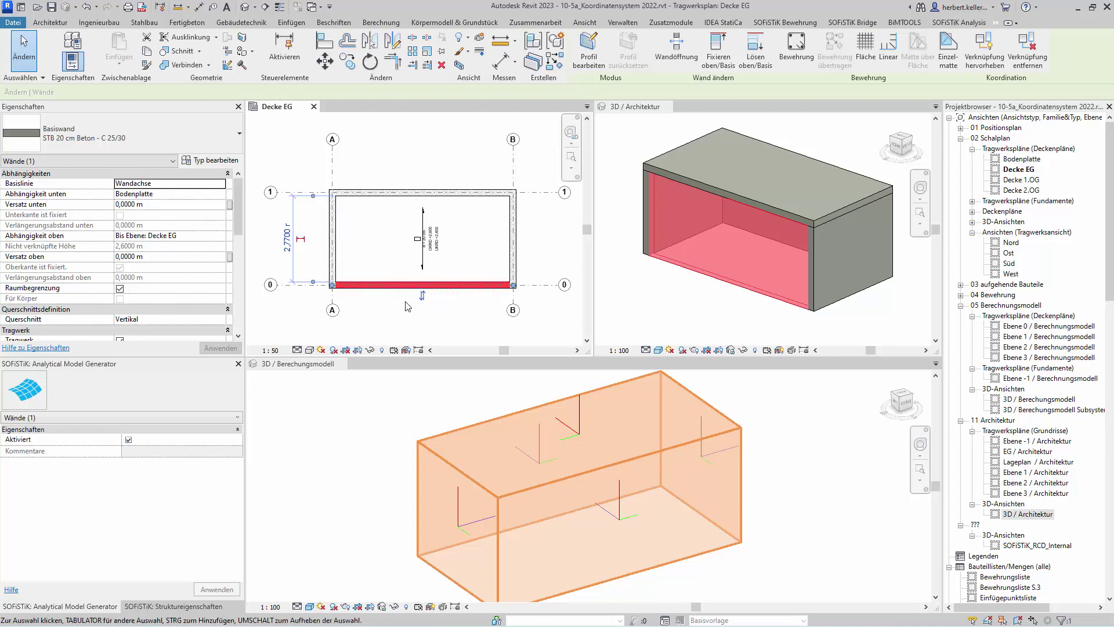
{"action": "left_click", "coordinate": [418, 455]}
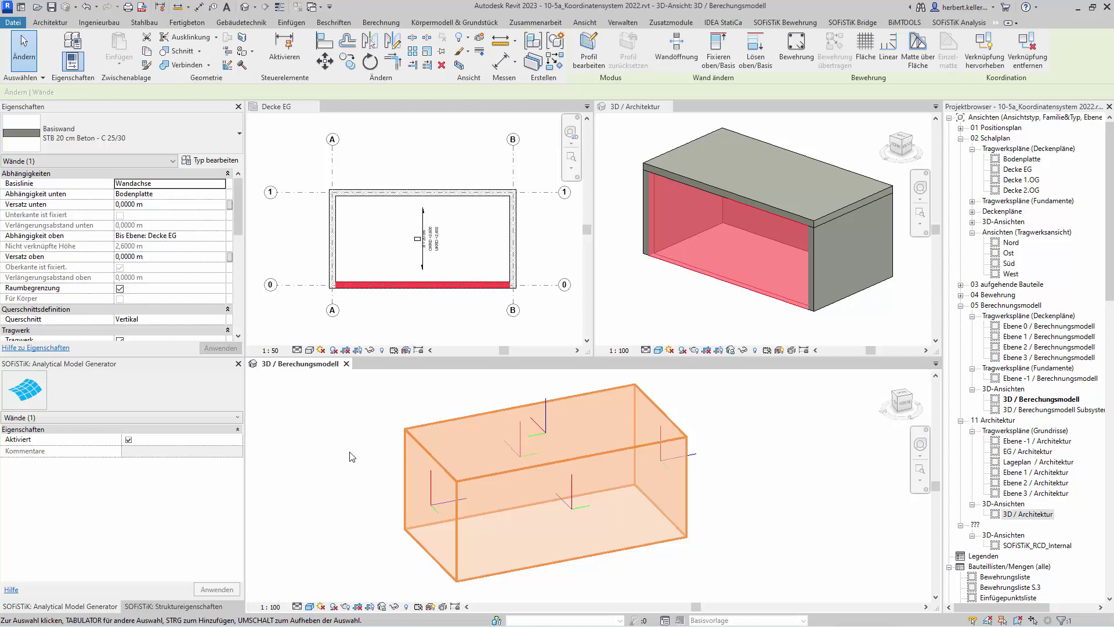
{"action": "left_click", "coordinate": [356, 418]}
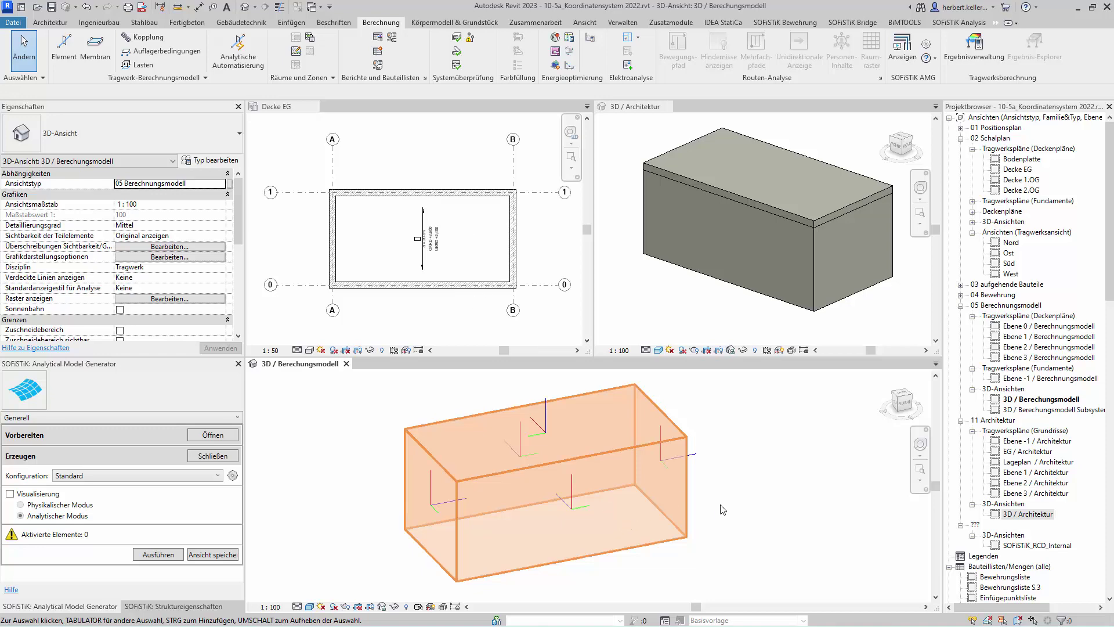
{"action": "mouse_move", "coordinate": [746, 517]}
{"action": "middle_mouse_down", "text": "shift"}
{"action": "mouse_move", "coordinate": [673, 488]}
{"action": "mouse_move", "coordinate": [688, 466]}
{"action": "mouse_move", "coordinate": [674, 481]}
{"action": "mouse_move", "coordinate": [771, 504]}
{"action": "middle_mouse_up", "text": "shift"}
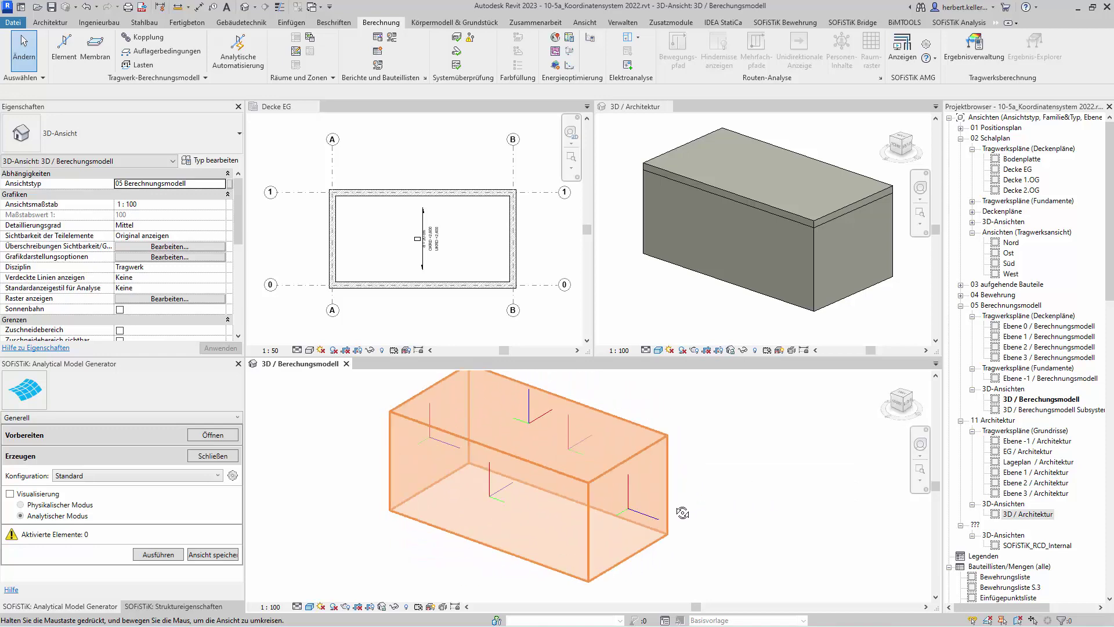
{"action": "middle_click_drag", "start_coordinate": [771, 505], "coordinate": [689, 505], "text": "shift"}
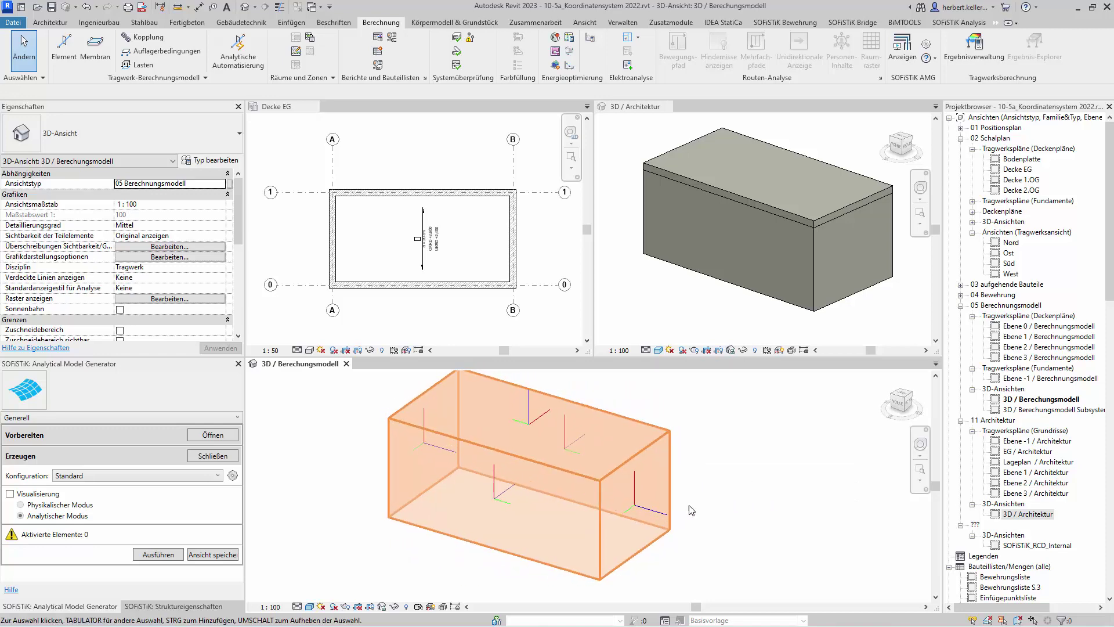
{"action": "left_click", "coordinate": [216, 457]}
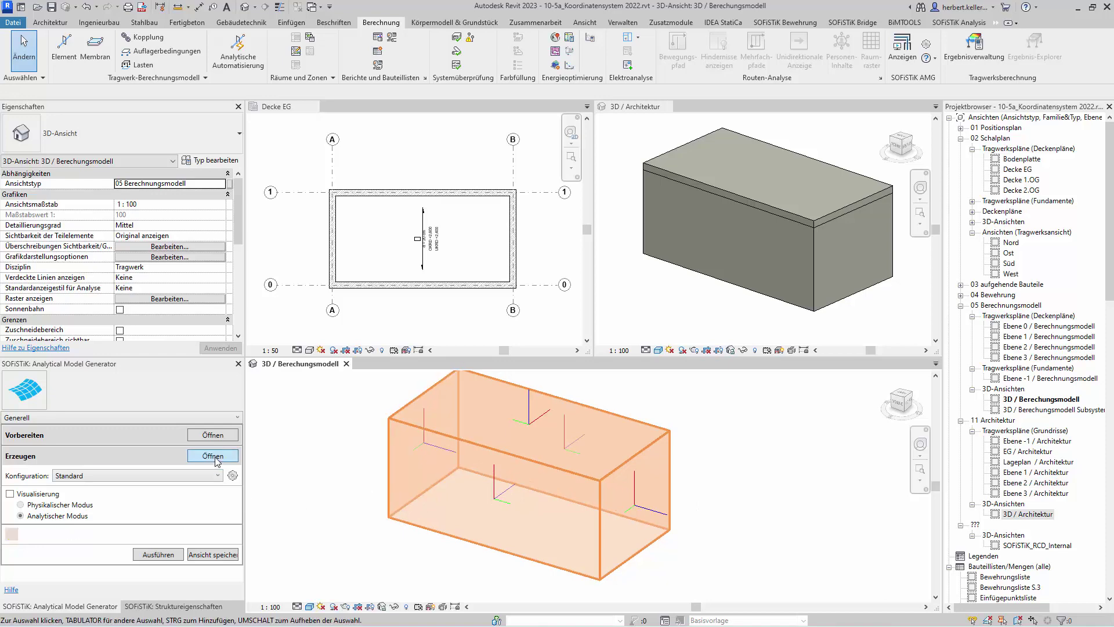
{"action": "left_click", "coordinate": [792, 158]}
Save the Standard configuration as 'Standard Editiert' with wall local axes set to Individuell nach der Wandausrichtung.
{"action": "left_click", "coordinate": [928, 44]}
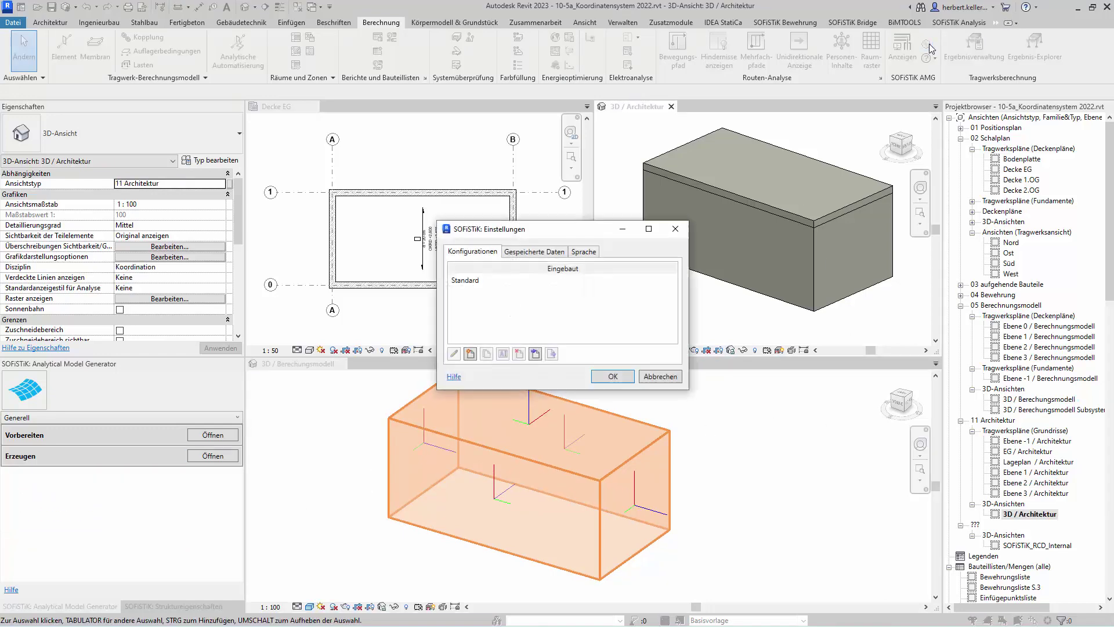
{"action": "left_click", "coordinate": [468, 281]}
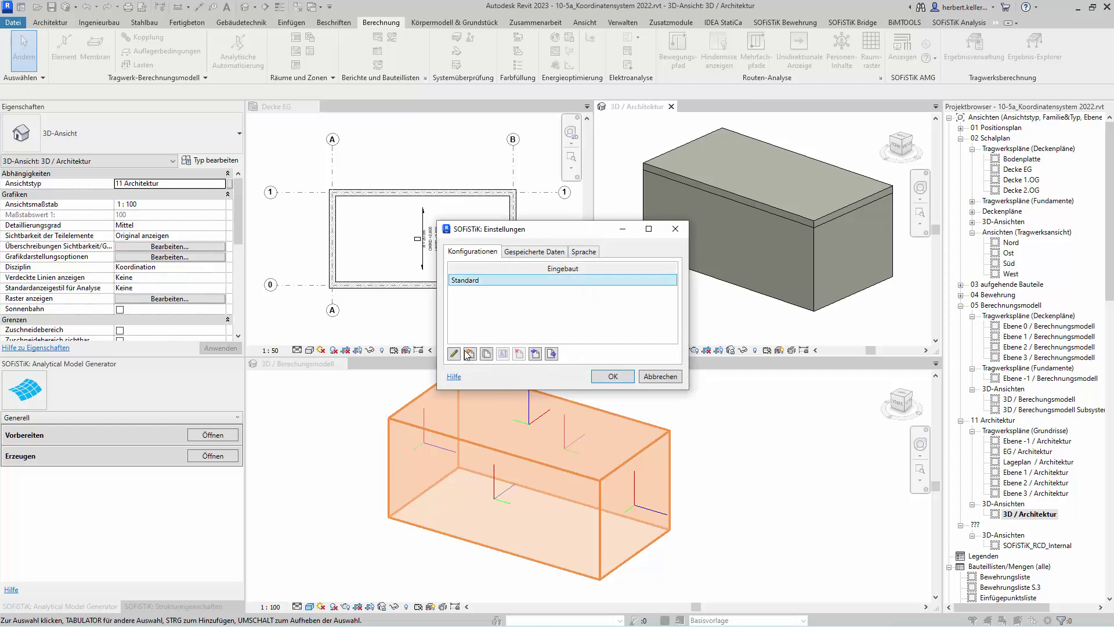
{"action": "left_click", "coordinate": [453, 354]}
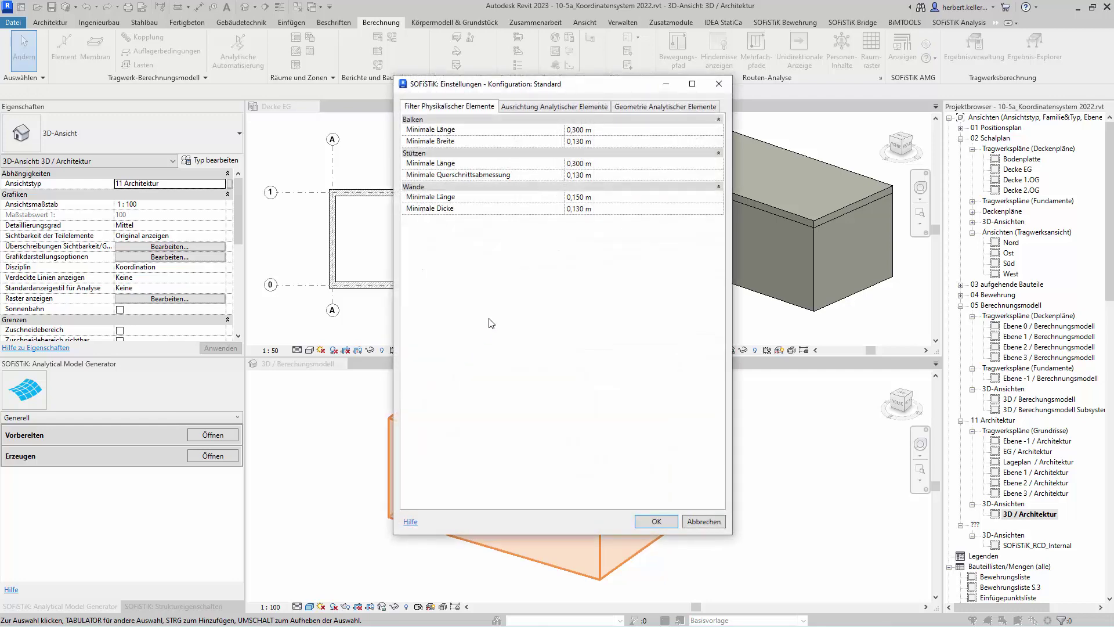
{"action": "left_click", "coordinate": [656, 108]}
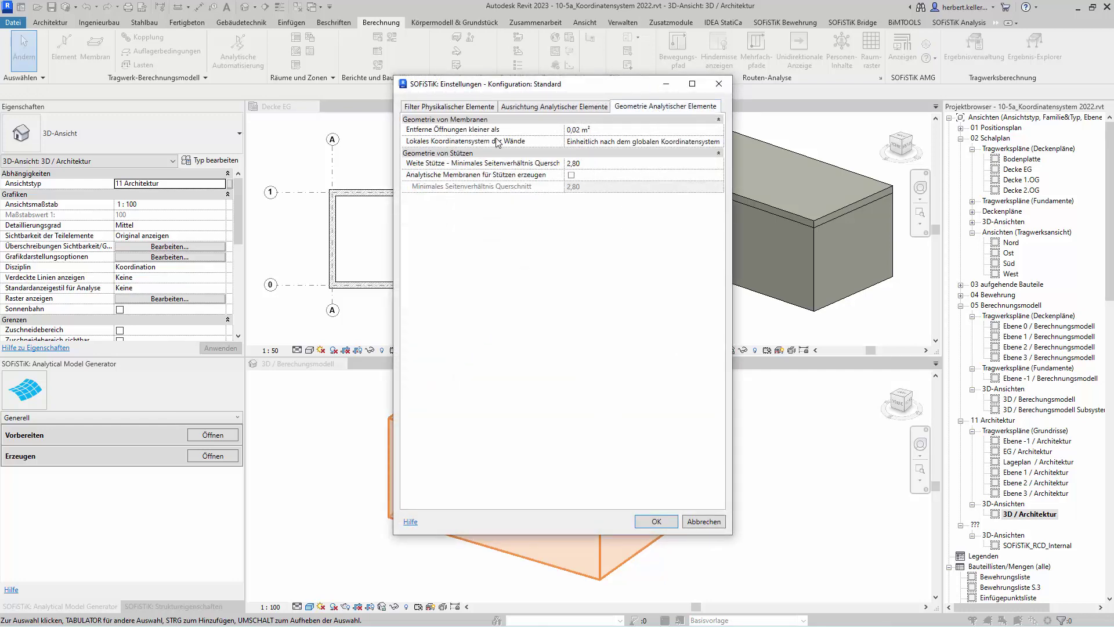
{"action": "left_click", "coordinate": [673, 142]}
{"action": "left_click", "coordinate": [720, 142]}
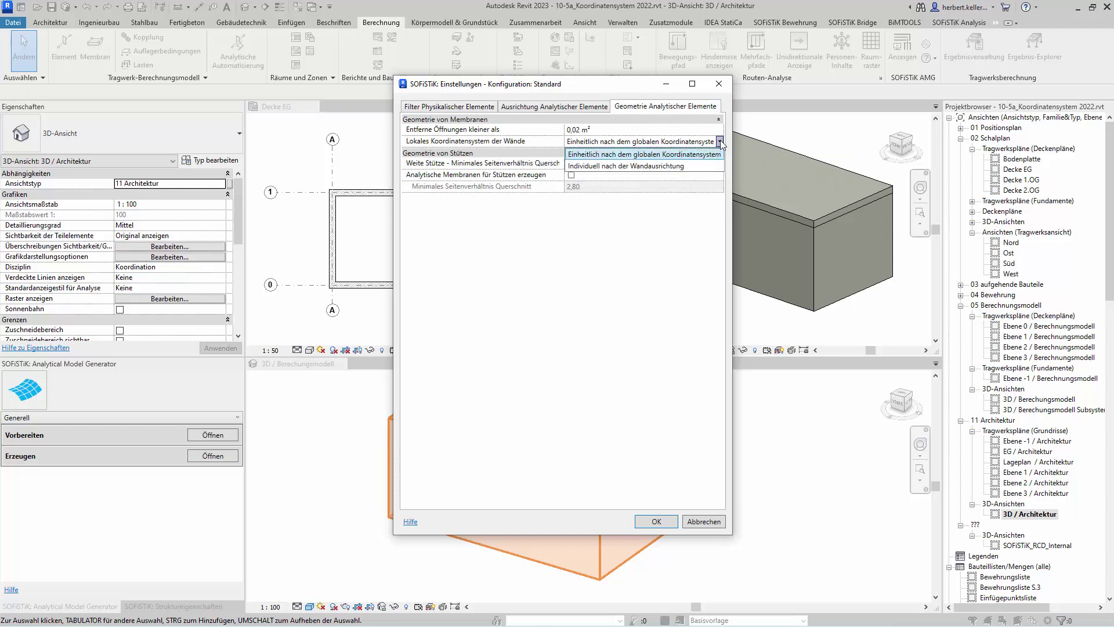
{"action": "left_click", "coordinate": [646, 167]}
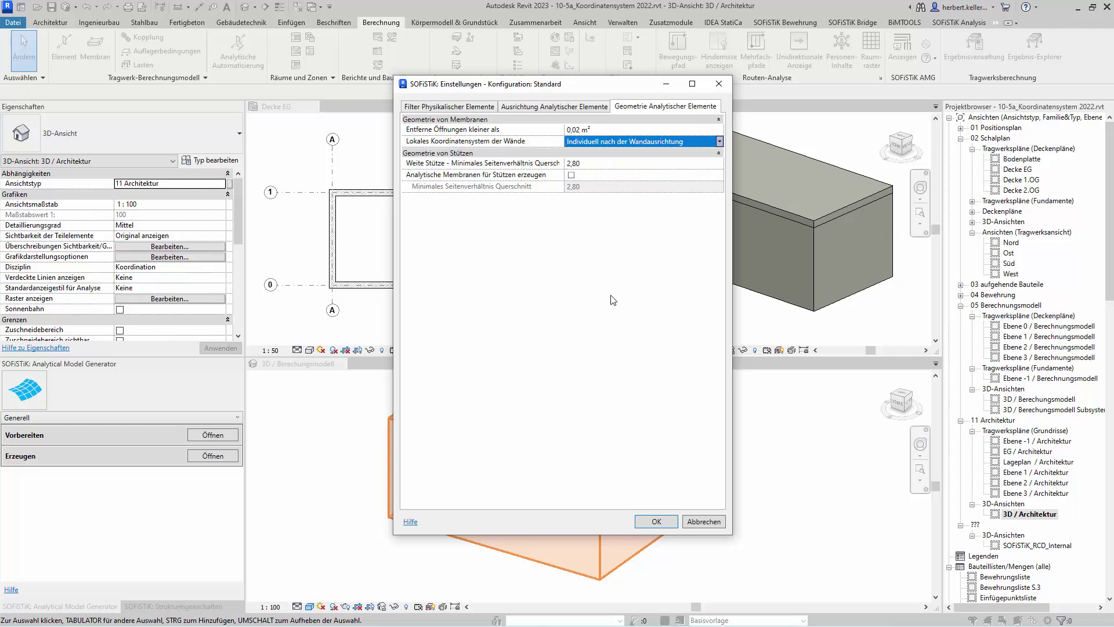
{"action": "left_click", "coordinate": [656, 522]}
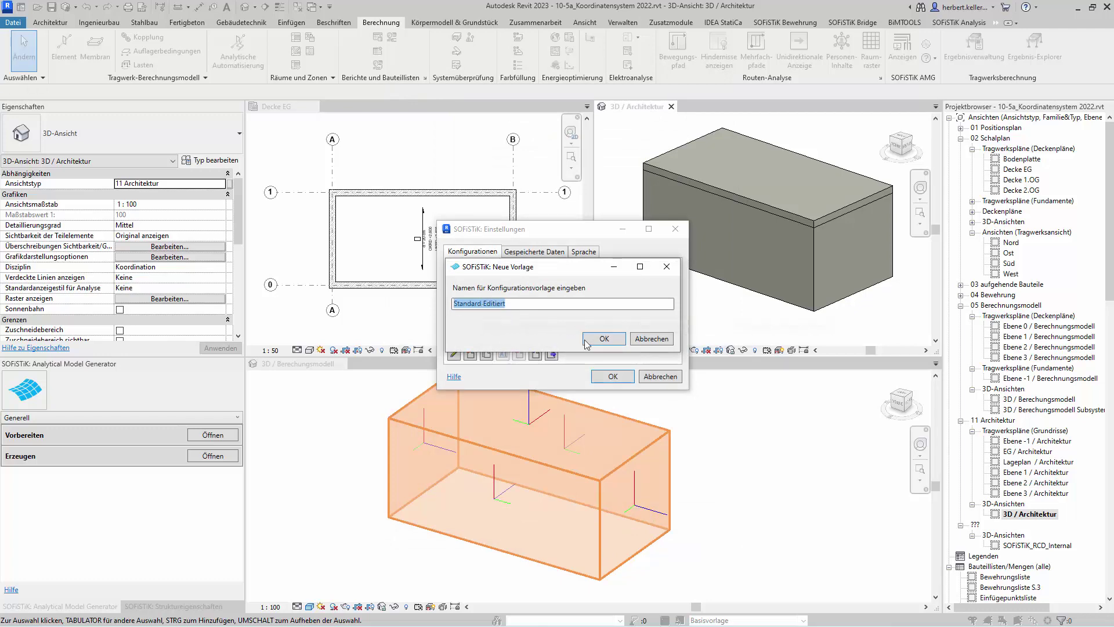
{"action": "left_click", "coordinate": [604, 338]}
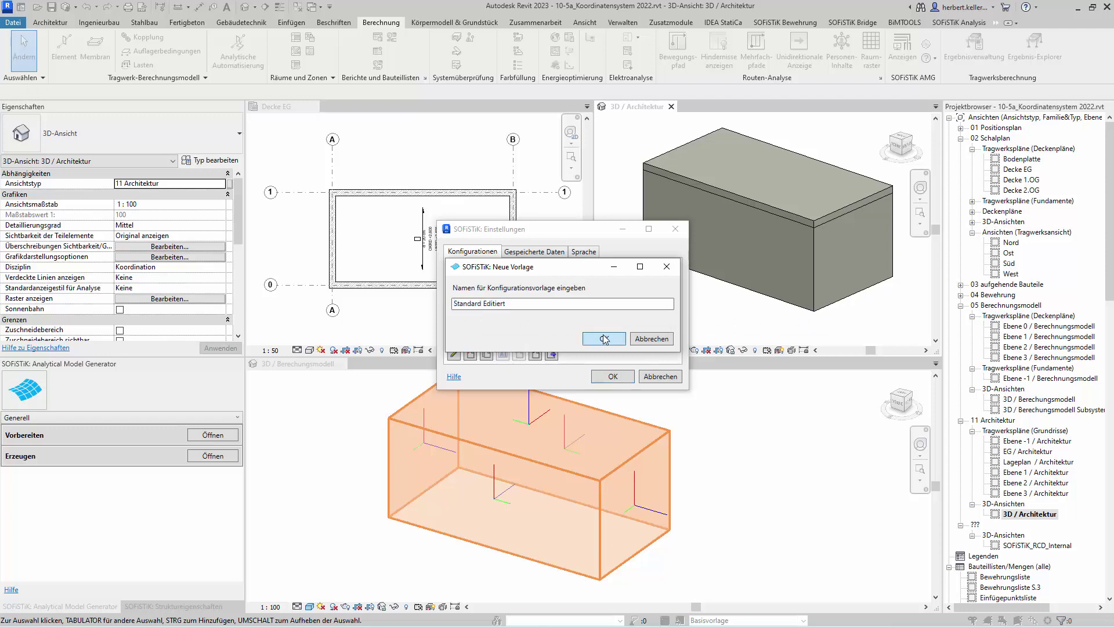
{"action": "left_click", "coordinate": [614, 377]}
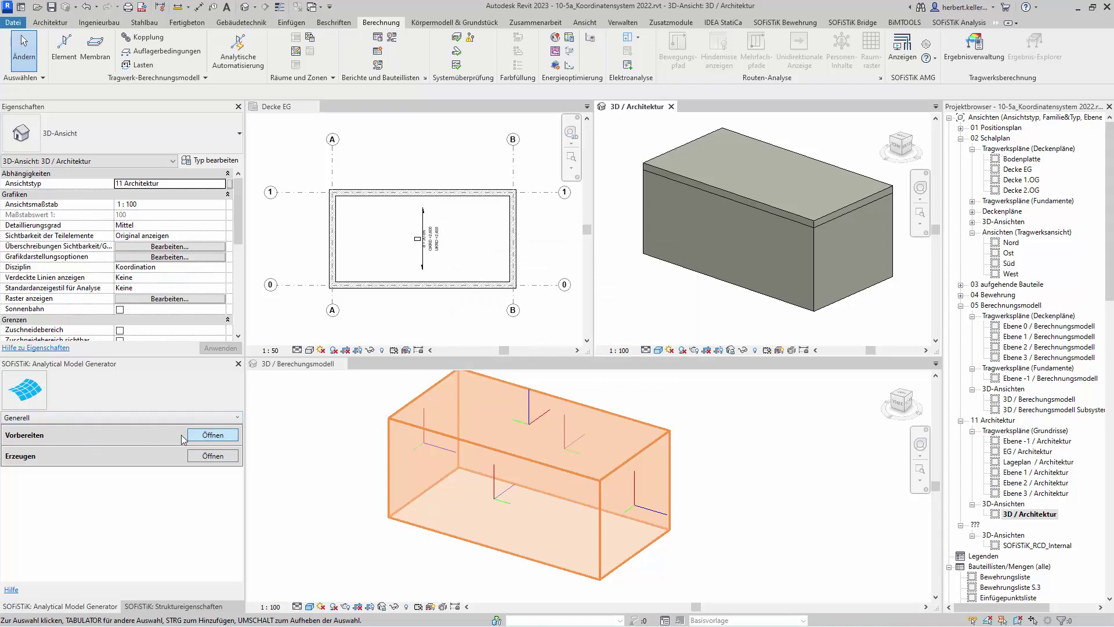
Run Vorbereiten with the Standard Editiert configuration.
{"action": "left_click", "coordinate": [203, 437]}
{"action": "left_click", "coordinate": [81, 455]}
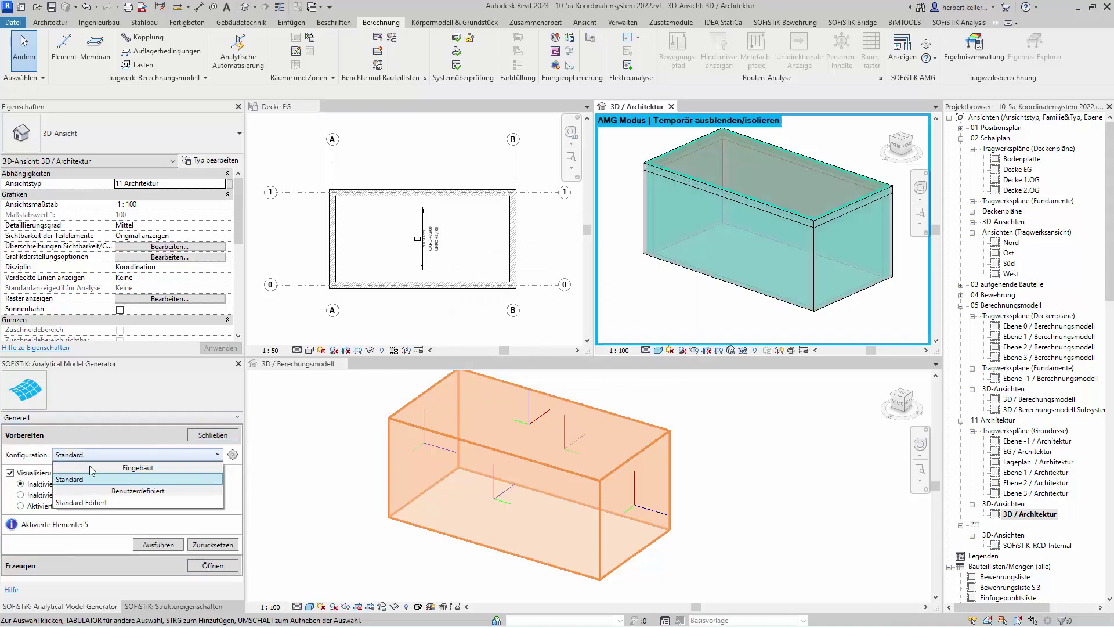
{"action": "left_click", "coordinate": [91, 504]}
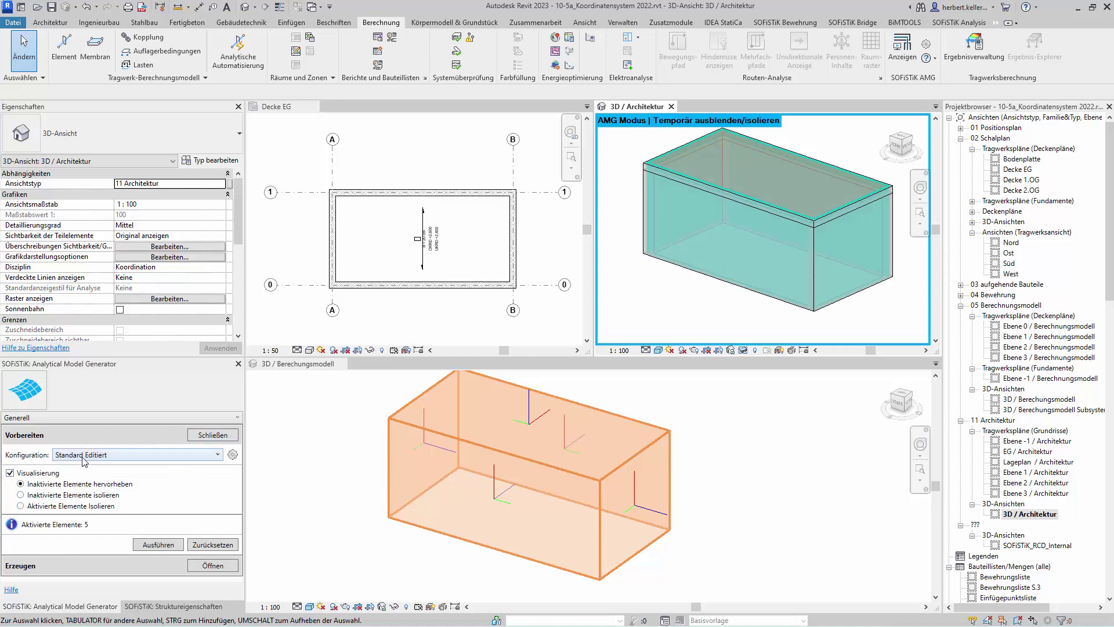
{"action": "left_click", "coordinate": [157, 546]}
Run Erzeugen with the Standard Editiert configuration to regenerate the analytical model.
{"action": "left_click", "coordinate": [207, 572]}
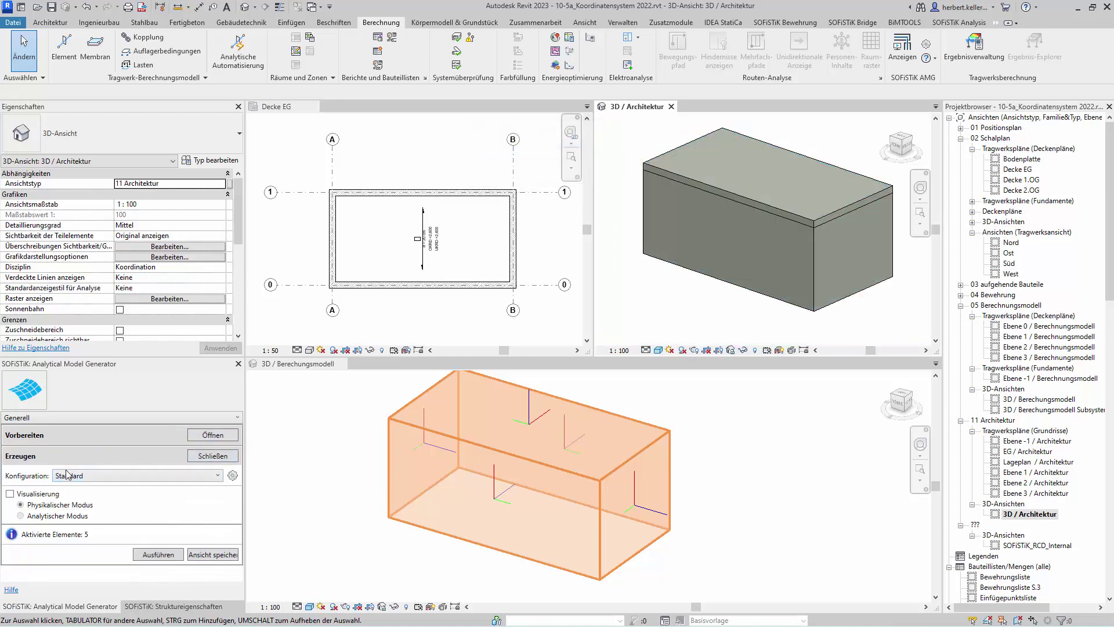
{"action": "left_click", "coordinate": [215, 476]}
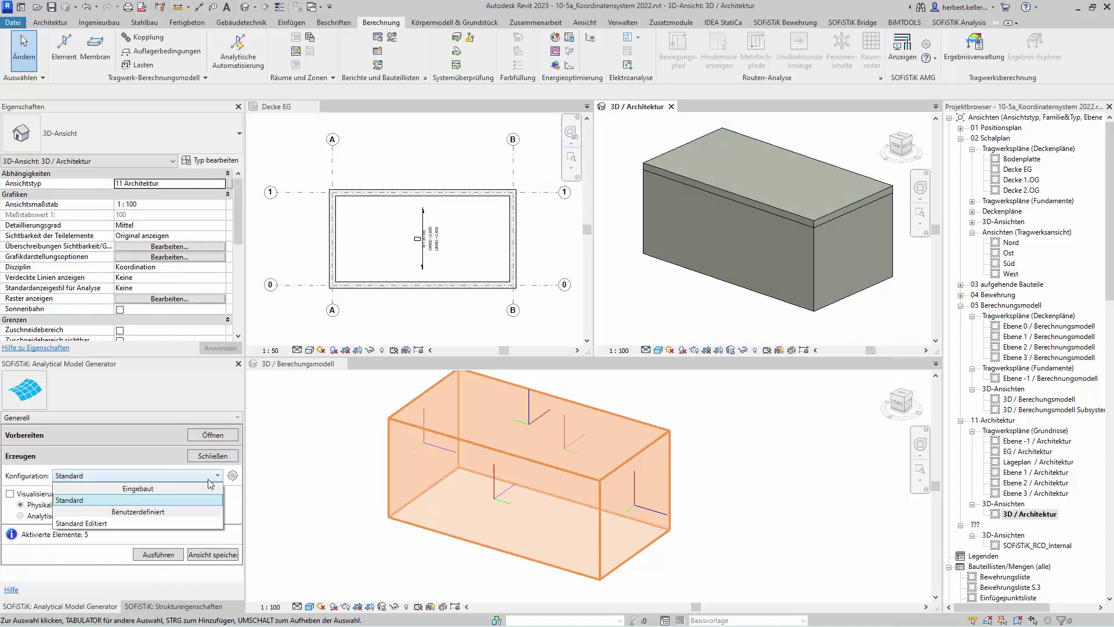
{"action": "left_click", "coordinate": [103, 523]}
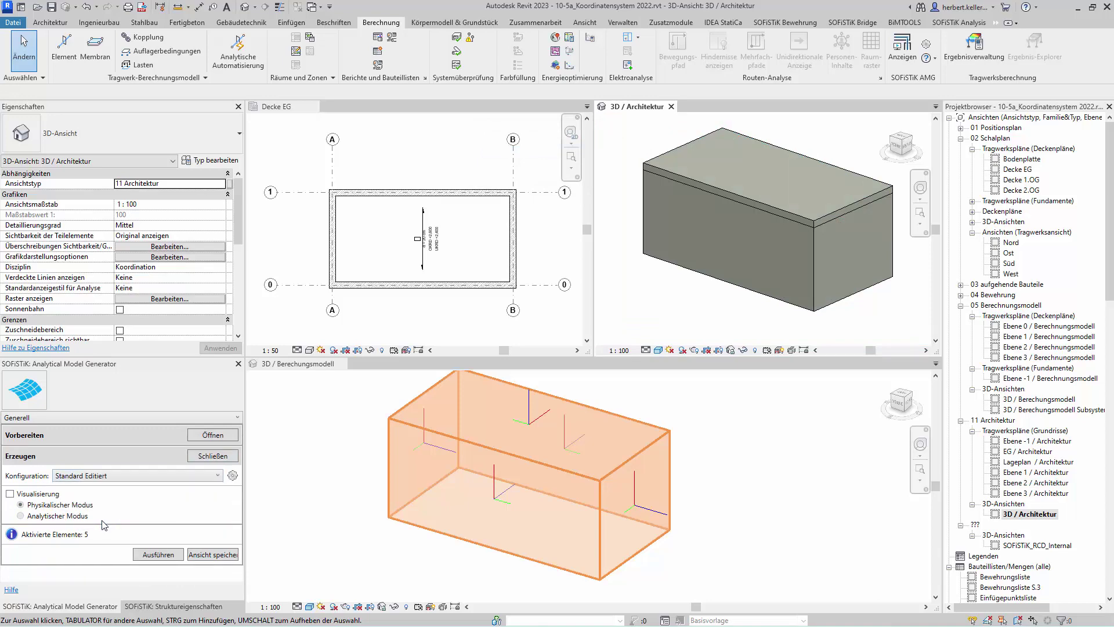
{"action": "left_click", "coordinate": [163, 555]}
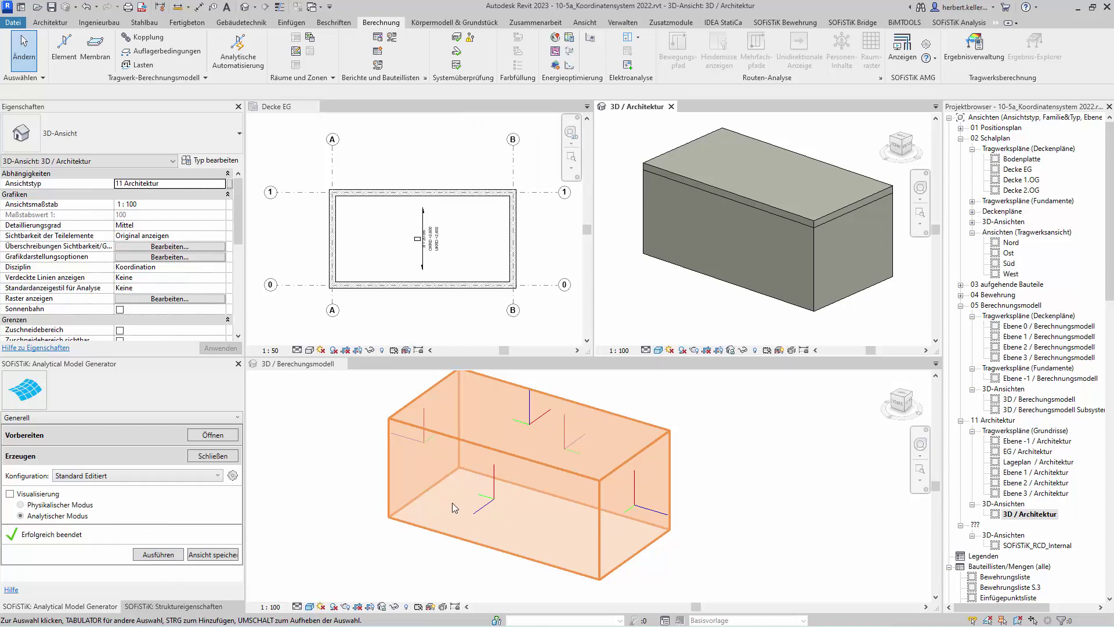
{"action": "left_click", "coordinate": [723, 499]}
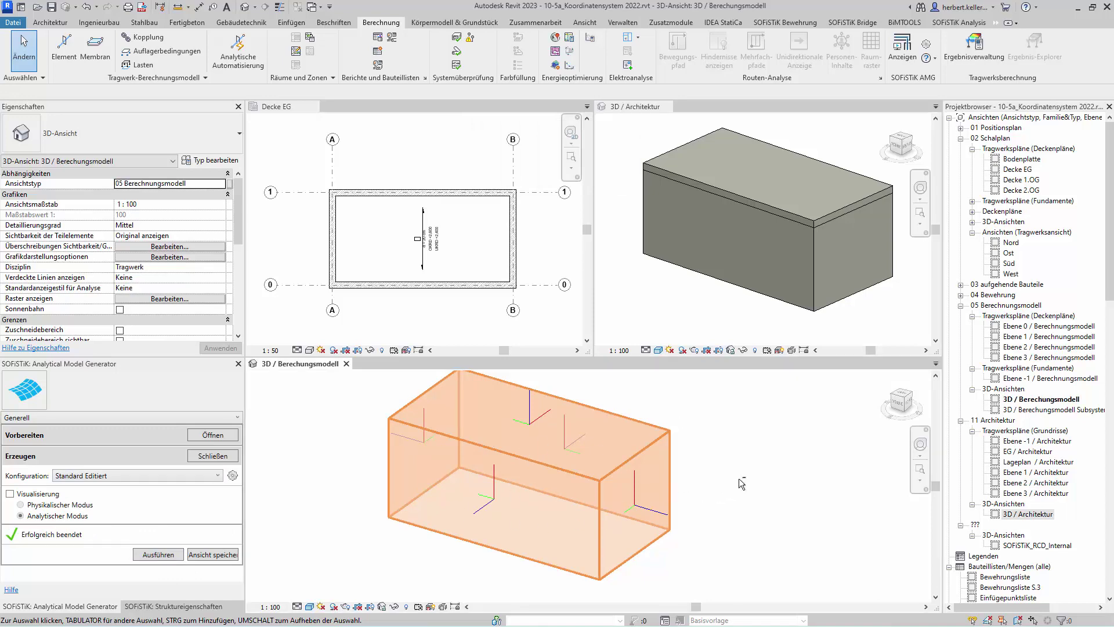
{"action": "mouse_move", "coordinate": [739, 480]}
{"action": "middle_mouse_down", "text": "shift"}
{"action": "mouse_move", "coordinate": [689, 457]}
{"action": "mouse_move", "coordinate": [765, 468]}
{"action": "middle_mouse_up", "text": "shift"}
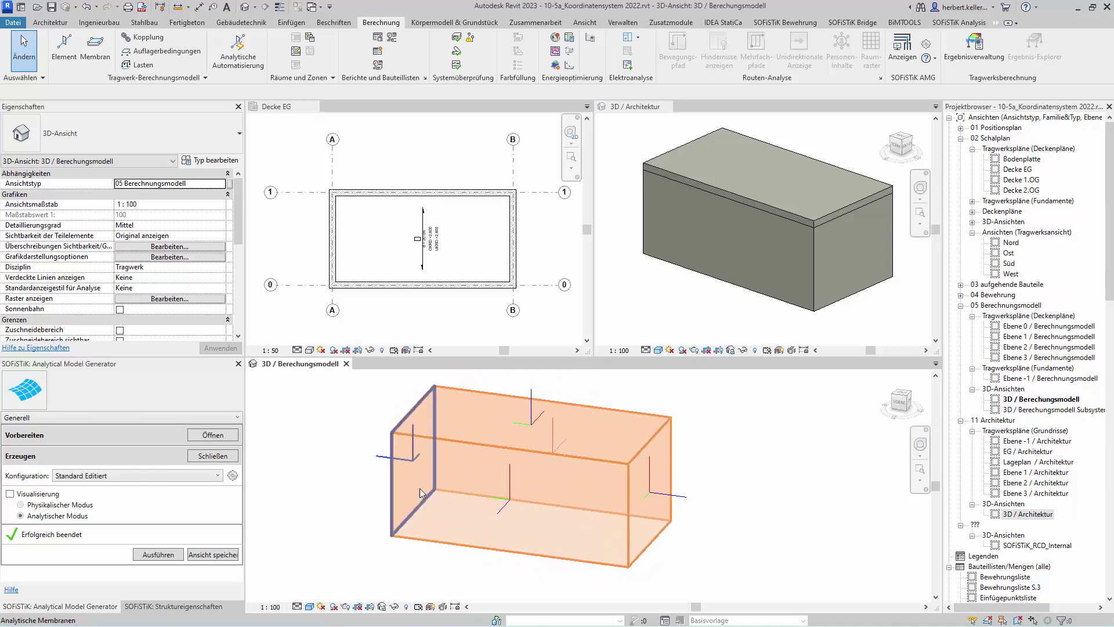
{"action": "mouse_move", "coordinate": [494, 517]}
{"action": "middle_mouse_down", "text": "shift"}
{"action": "mouse_move", "coordinate": [695, 523]}
{"action": "mouse_move", "coordinate": [476, 513]}
{"action": "middle_mouse_up", "text": "shift"}
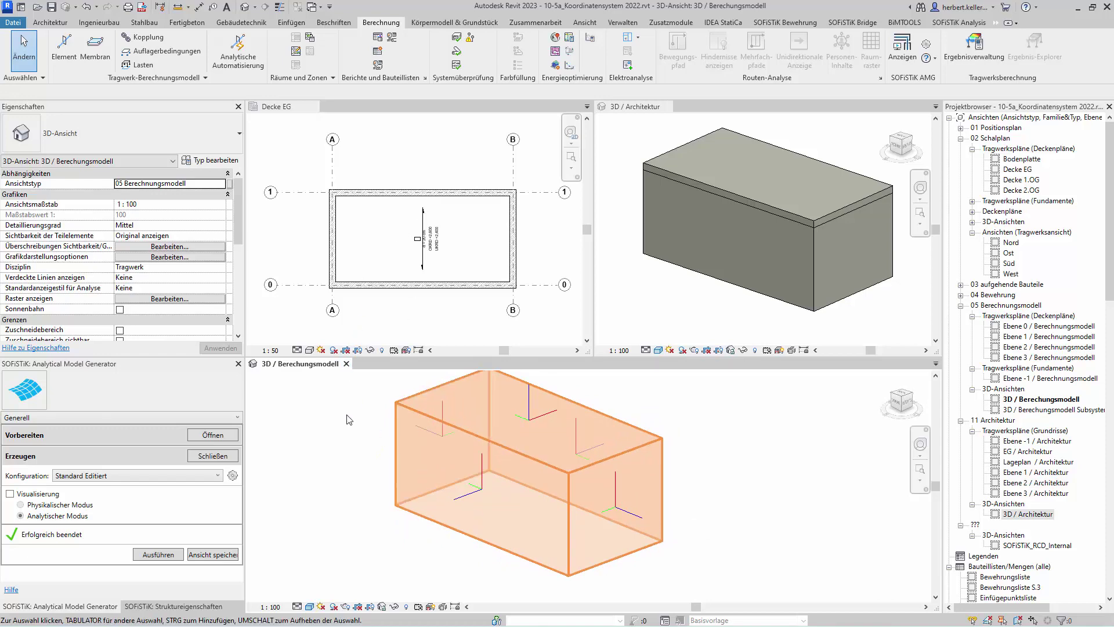
{"action": "middle_click_drag", "start_coordinate": [364, 449], "coordinate": [365, 452], "text": "shift"}
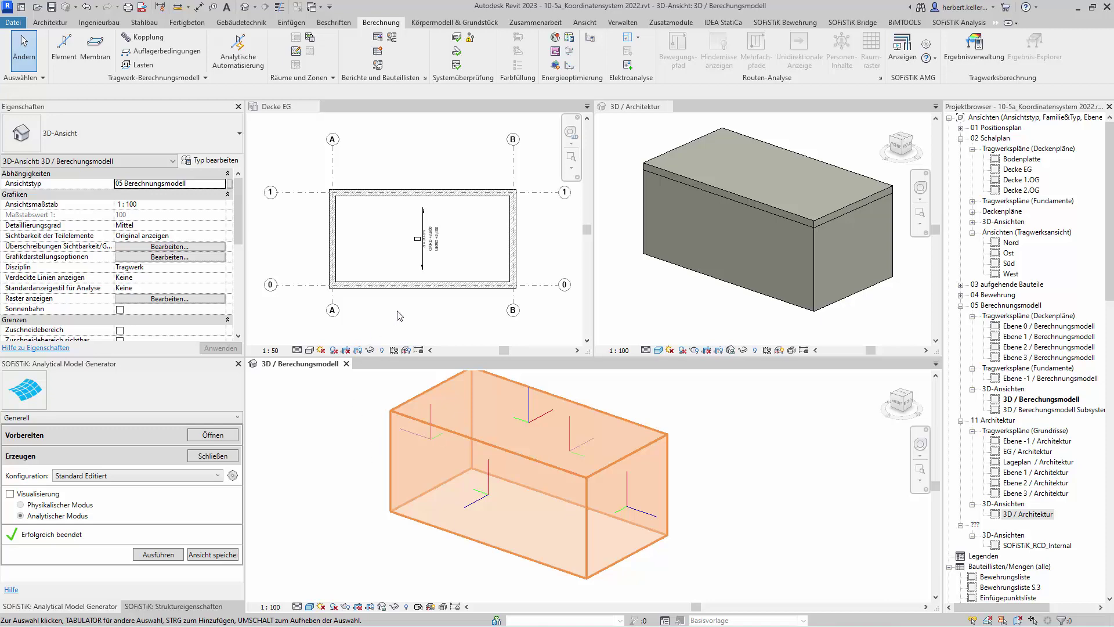
{"action": "middle_click_drag", "start_coordinate": [443, 440], "coordinate": [824, 510], "text": "shift"}
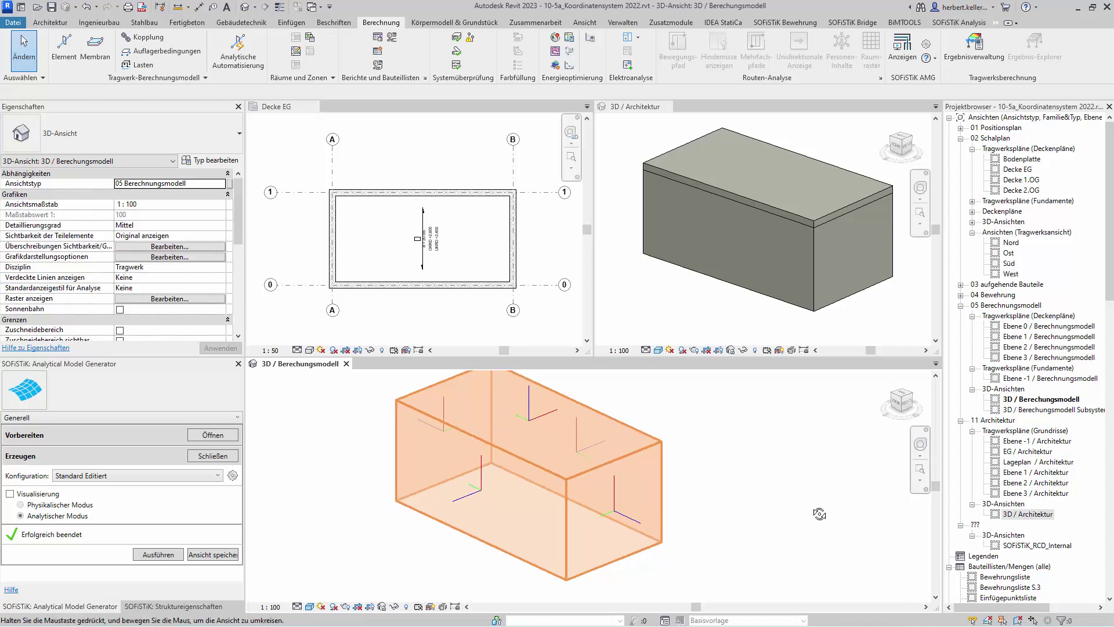
{"action": "left_click", "coordinate": [431, 284]}
Flip the bottom and left walls in the Decke EG plan, then return to the 3D Architektur view.
{"action": "left_click", "coordinate": [431, 284]}
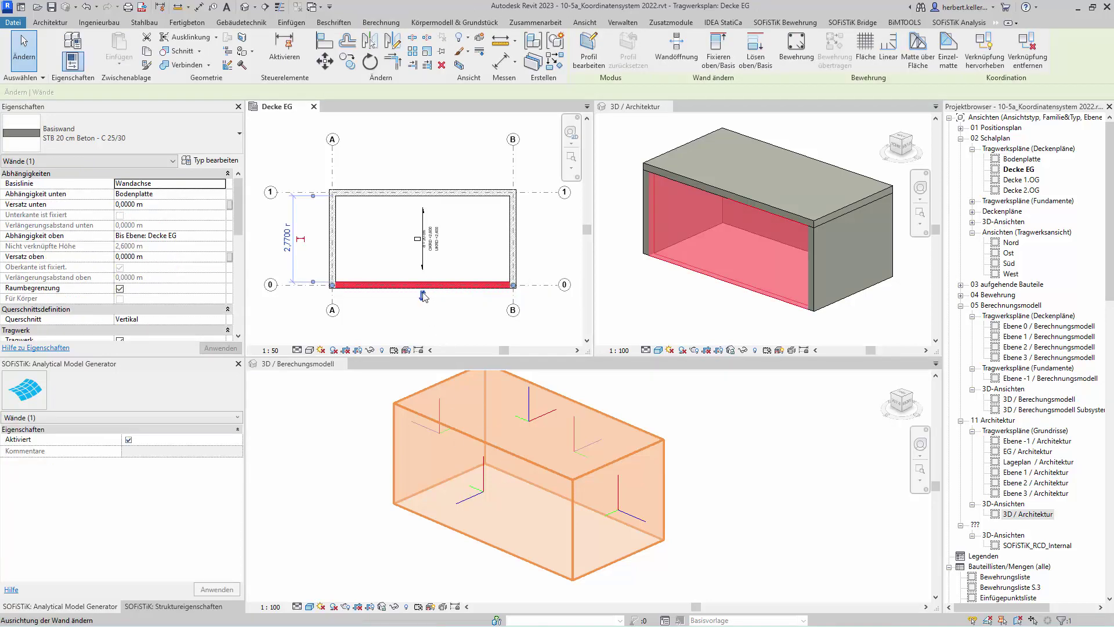
{"action": "left_click", "coordinate": [424, 296]}
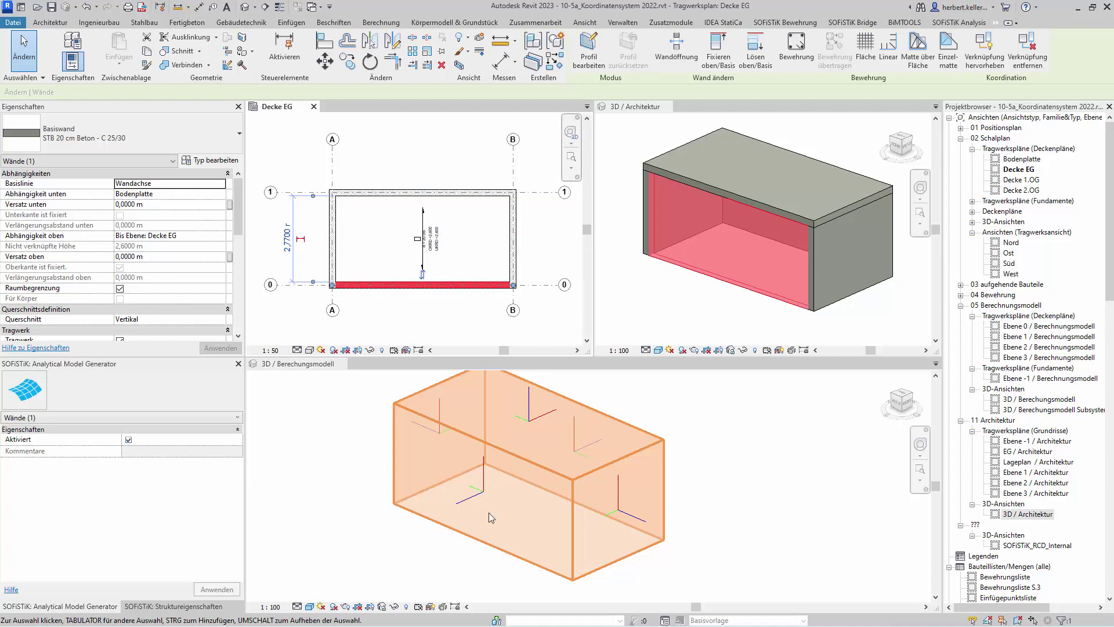
{"action": "left_click", "coordinate": [333, 239]}
{"action": "left_click", "coordinate": [322, 239]}
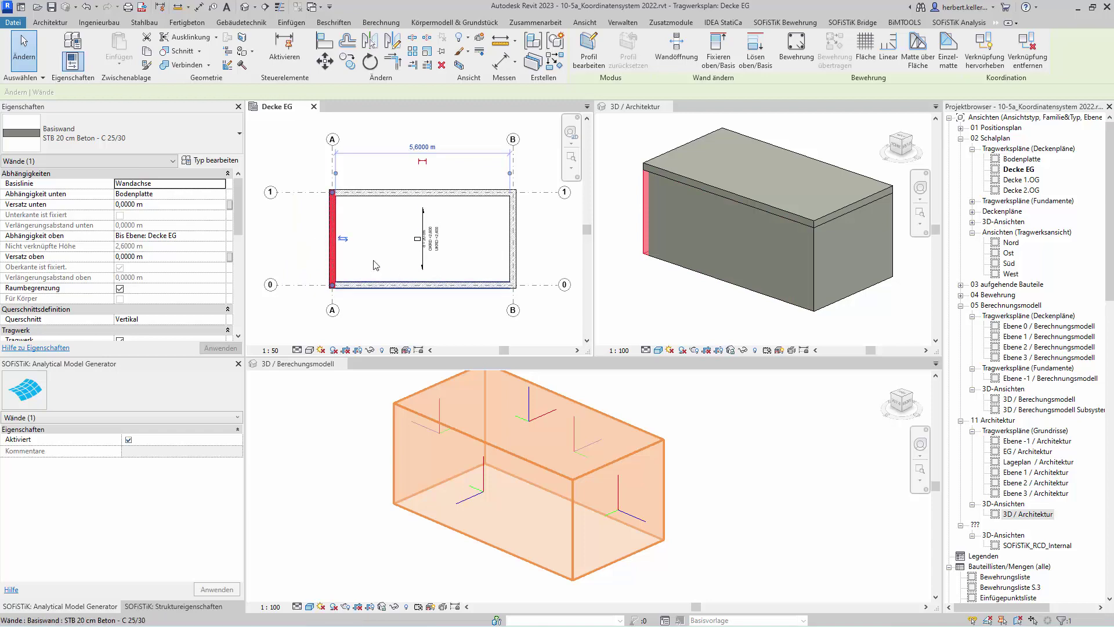
{"action": "left_click", "coordinate": [640, 304]}
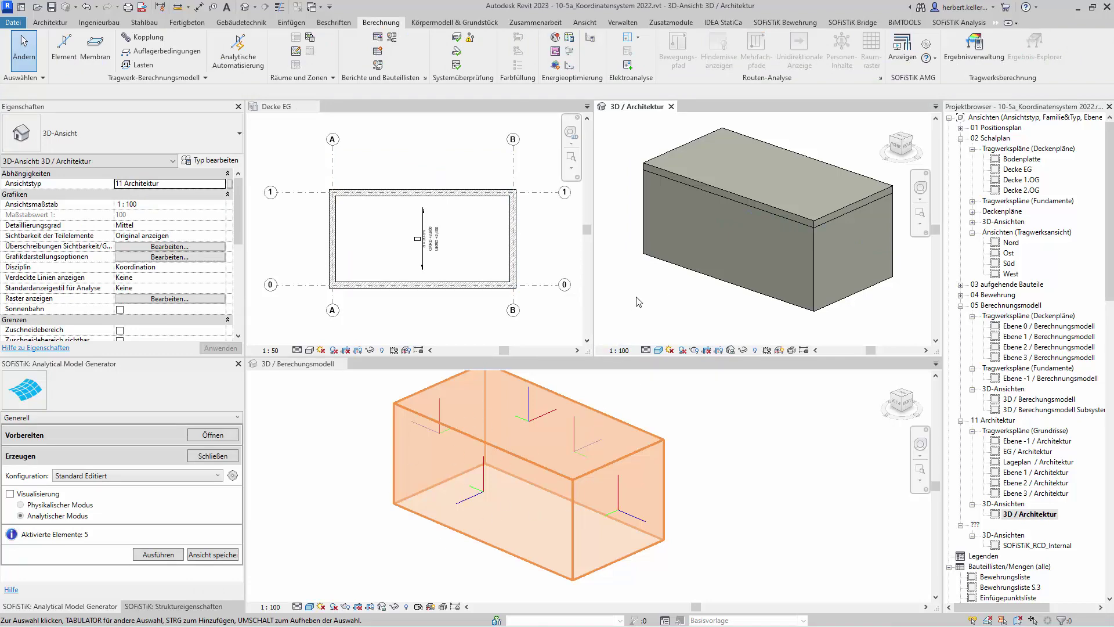
Rerun Erzeugen with Standard Editiert after the wall flips and collapse the generation section.
{"action": "left_click", "coordinate": [213, 456]}
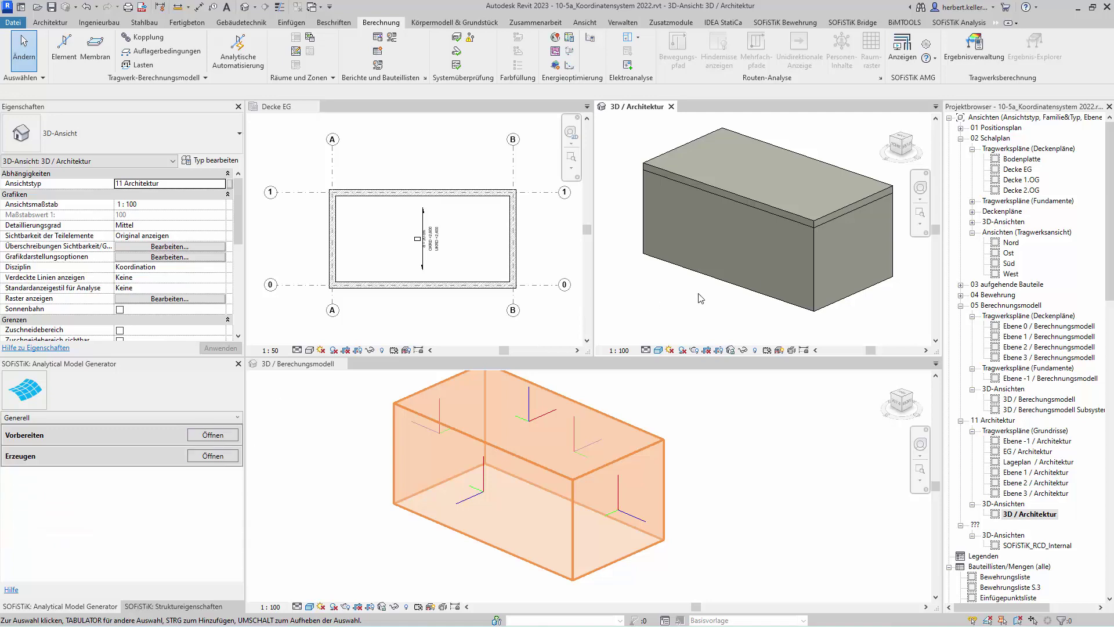
{"action": "left_click", "coordinate": [200, 458]}
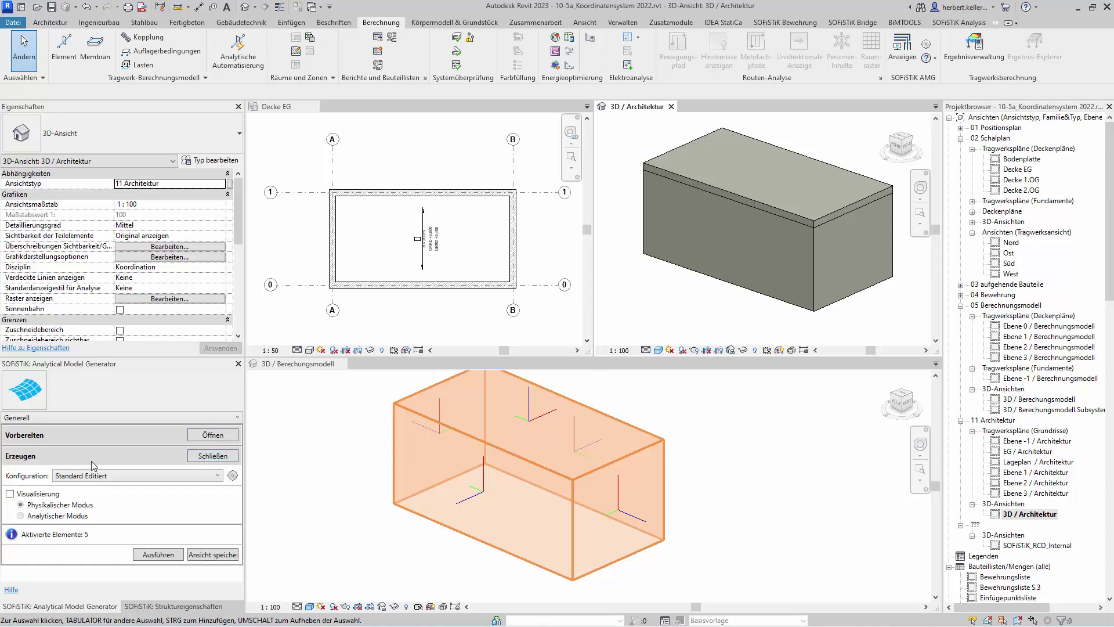
{"action": "left_click", "coordinate": [149, 558]}
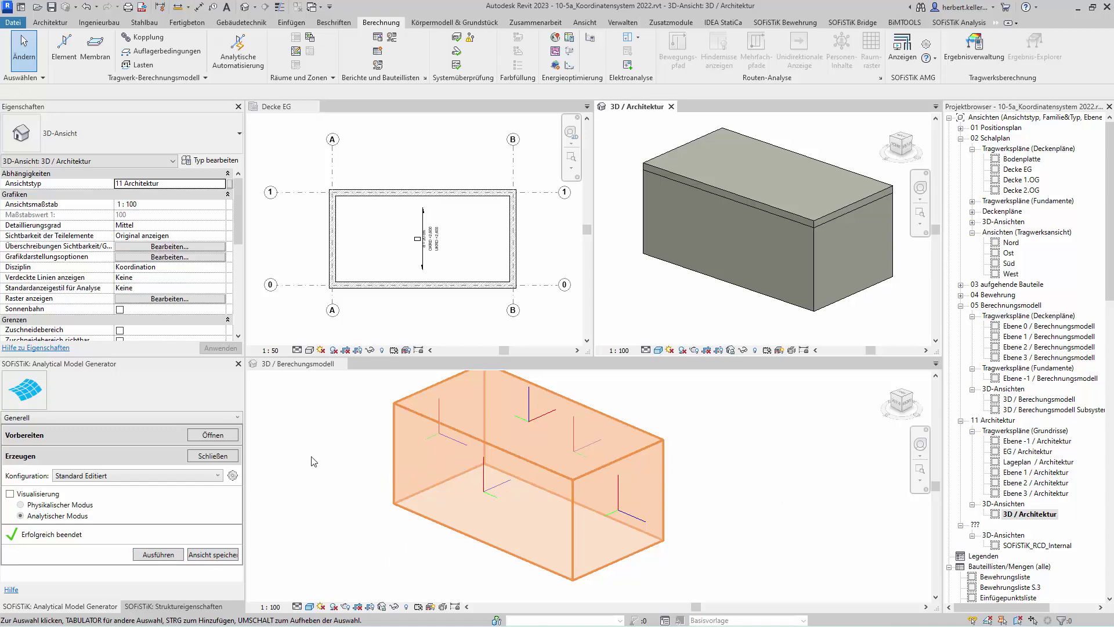
{"action": "left_click", "coordinate": [212, 456]}
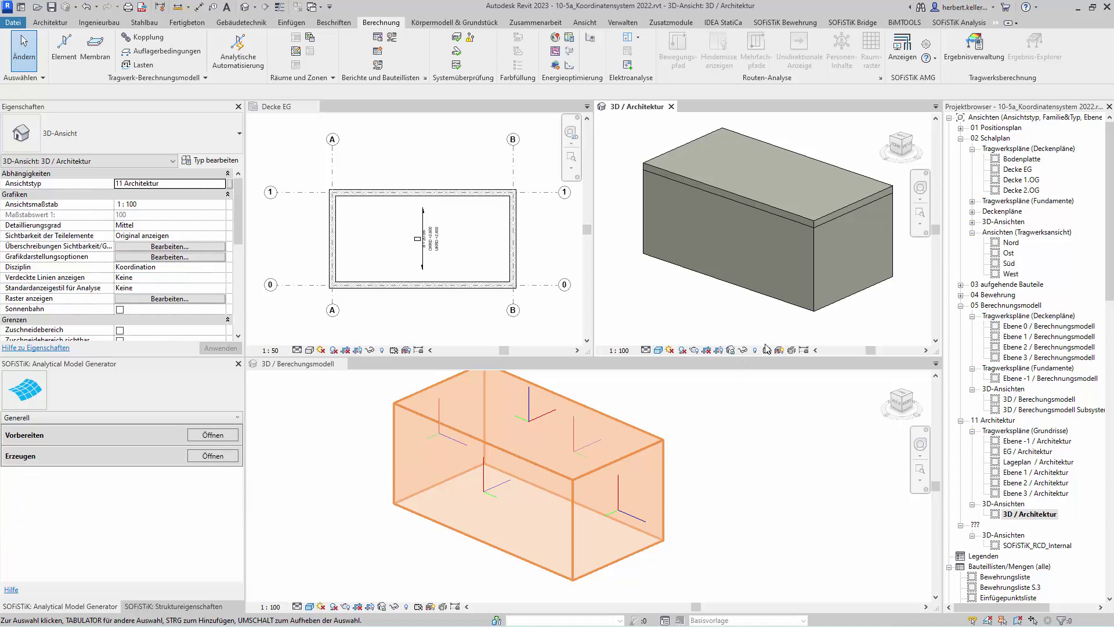
{"action": "left_click", "coordinate": [926, 45]}
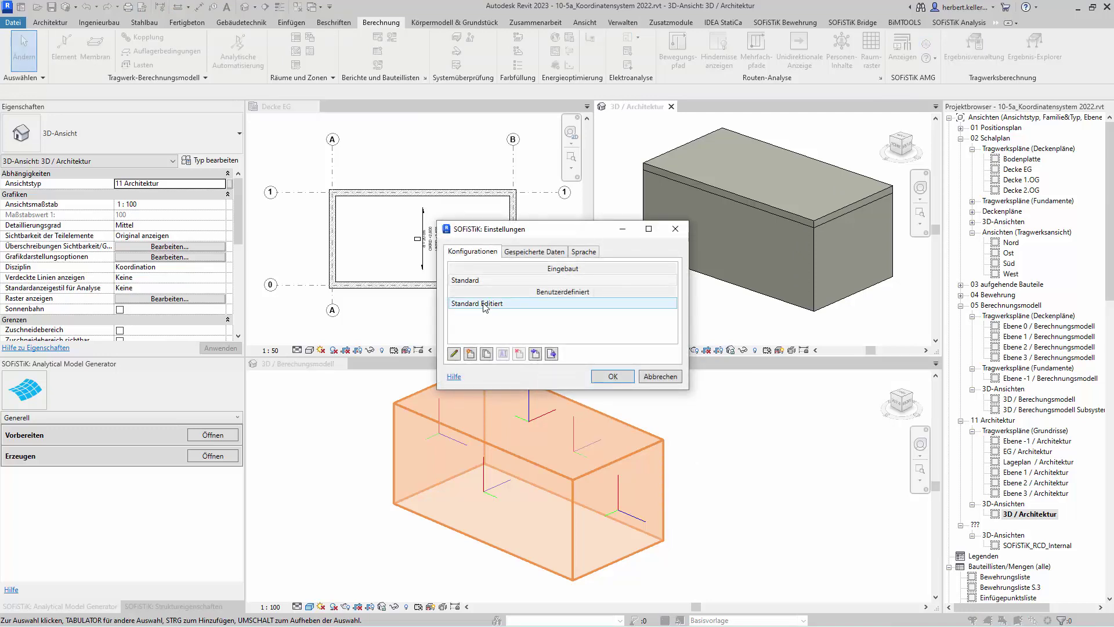
{"action": "left_click", "coordinate": [488, 303]}
{"action": "left_click", "coordinate": [455, 354]}
{"action": "left_click", "coordinate": [653, 108]}
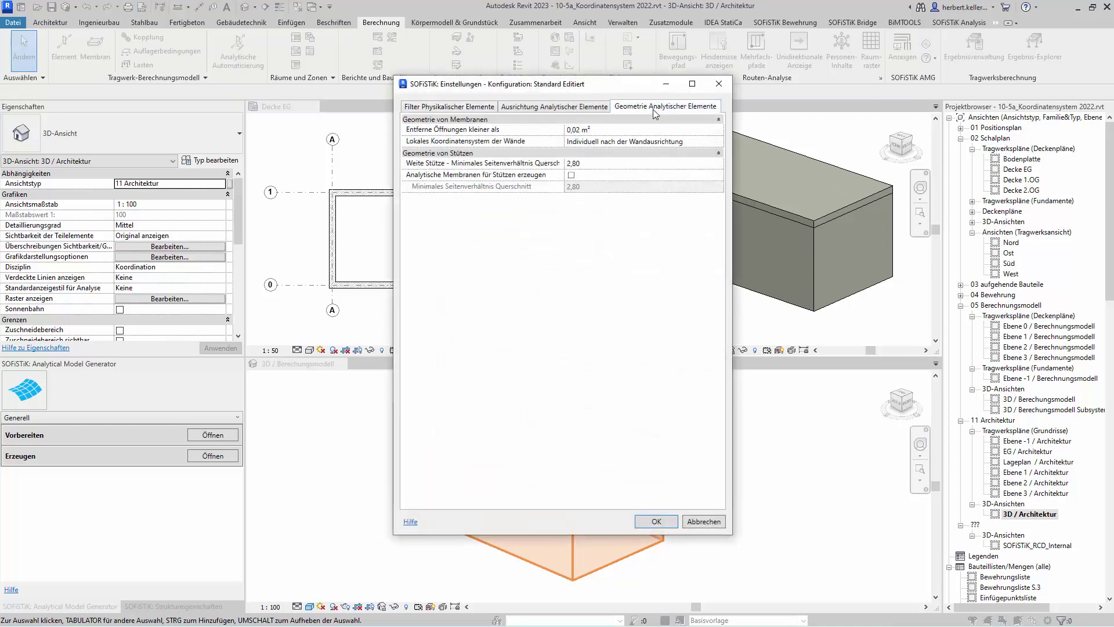
{"action": "left_click", "coordinate": [720, 141]}
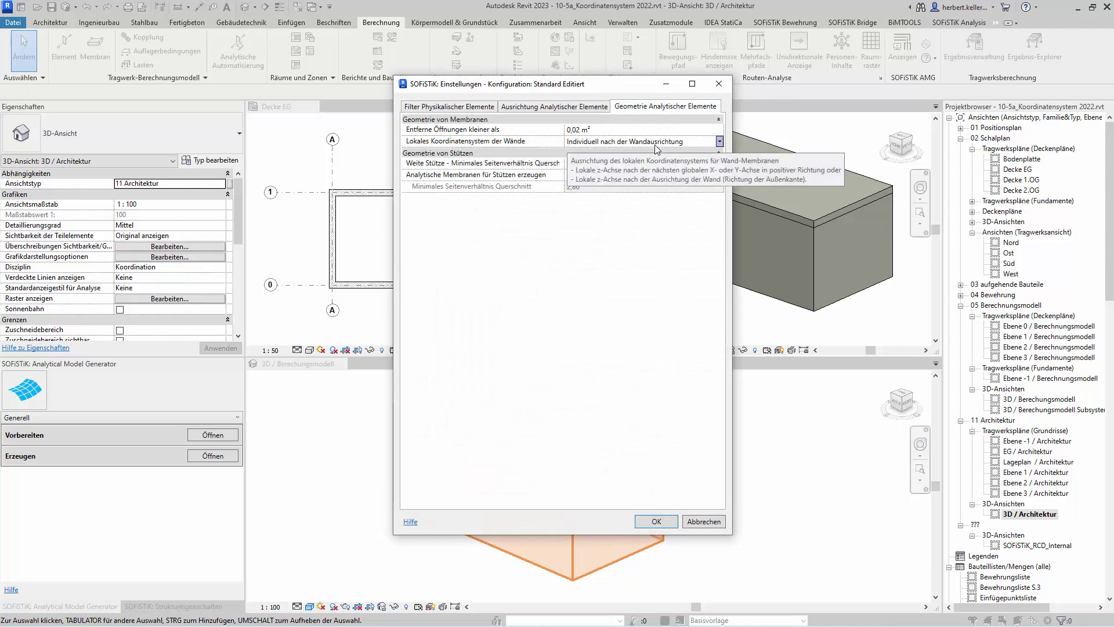
{"action": "left_click", "coordinate": [720, 142]}
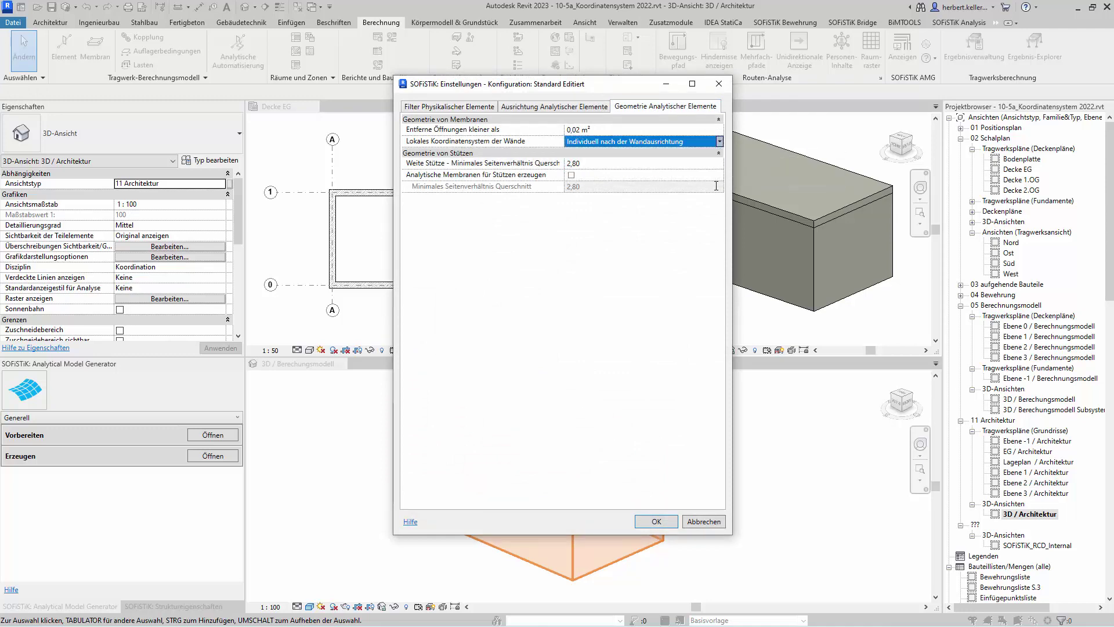
{"action": "left_click", "coordinate": [704, 522]}
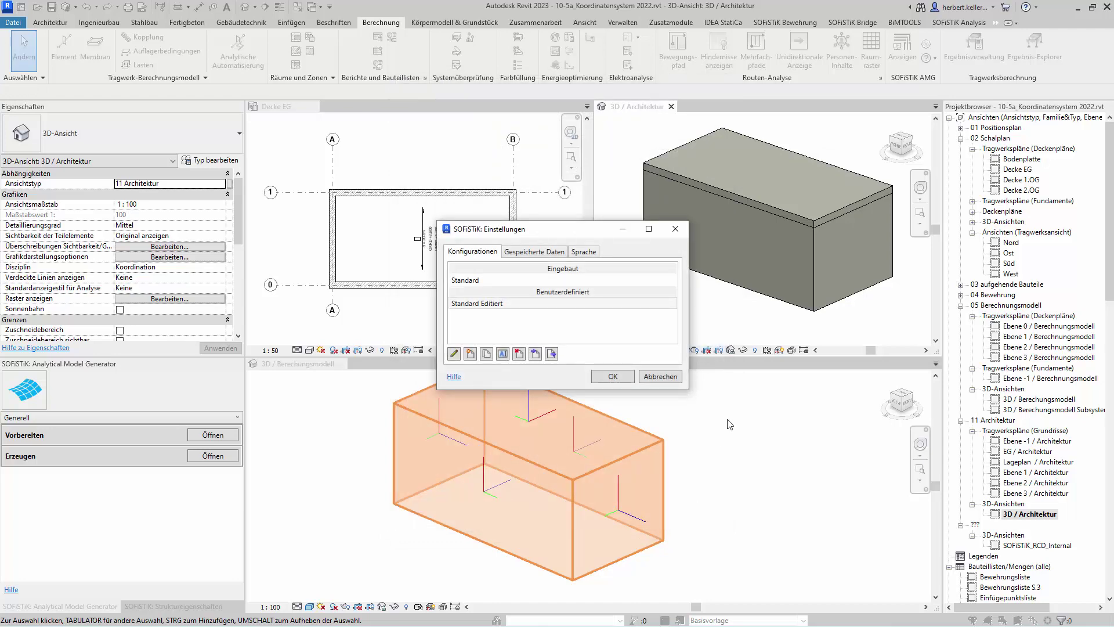
{"action": "left_click", "coordinate": [656, 378]}
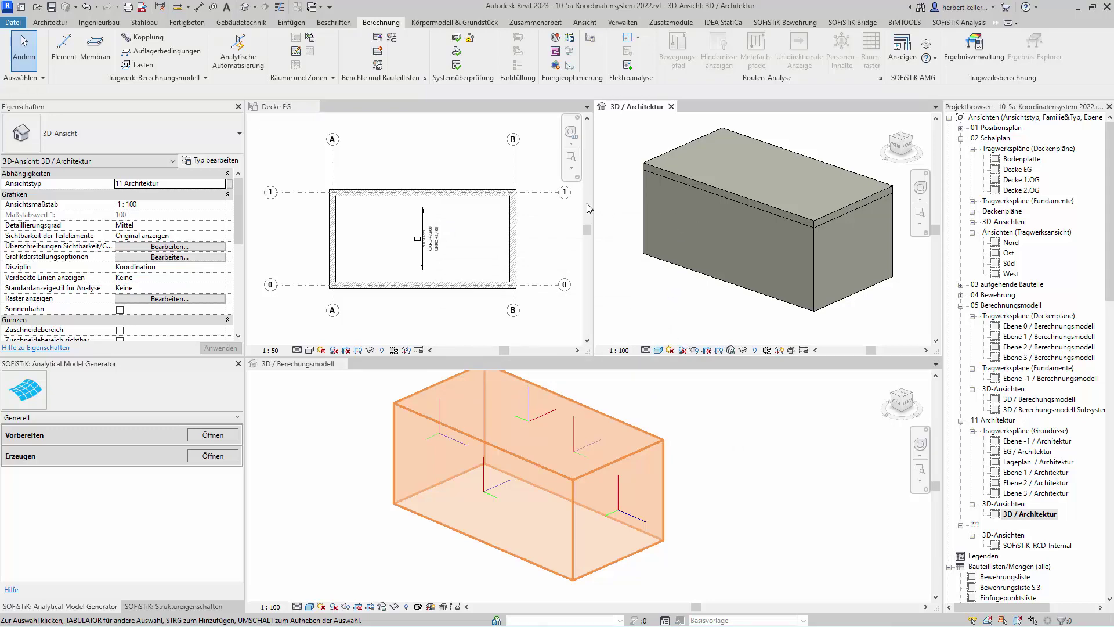
Set the Decke EG slab's span direction on its top boundary edge, keeping walls attached with Fixieren.
{"action": "left_click", "coordinate": [469, 260]}
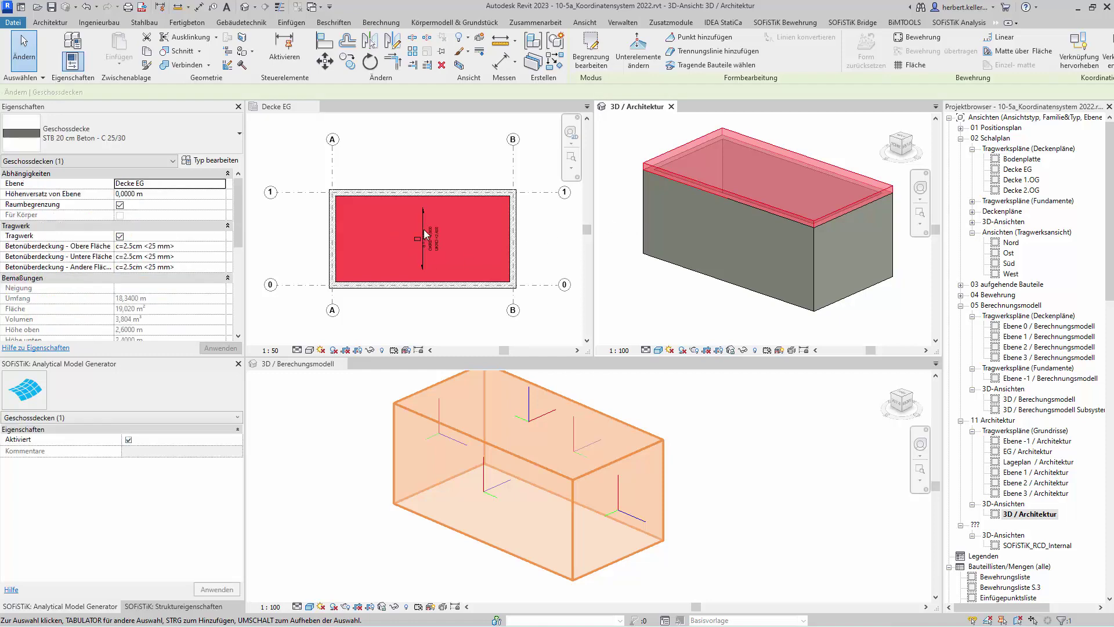
{"action": "left_click", "coordinate": [592, 50]}
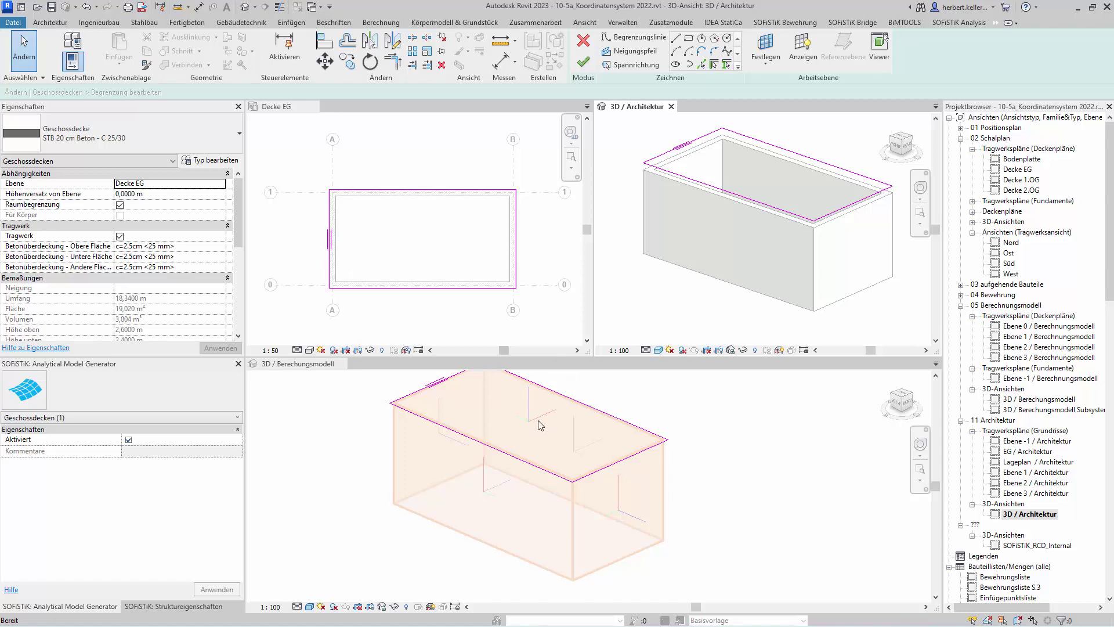
{"action": "left_click", "coordinate": [626, 66]}
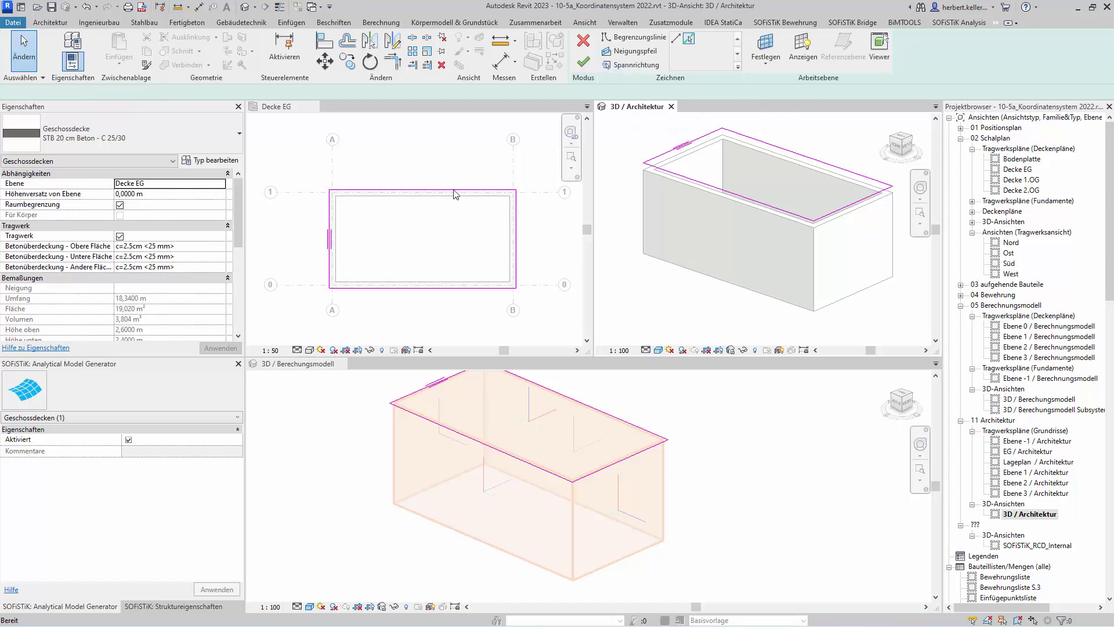
{"action": "left_click", "coordinate": [444, 195]}
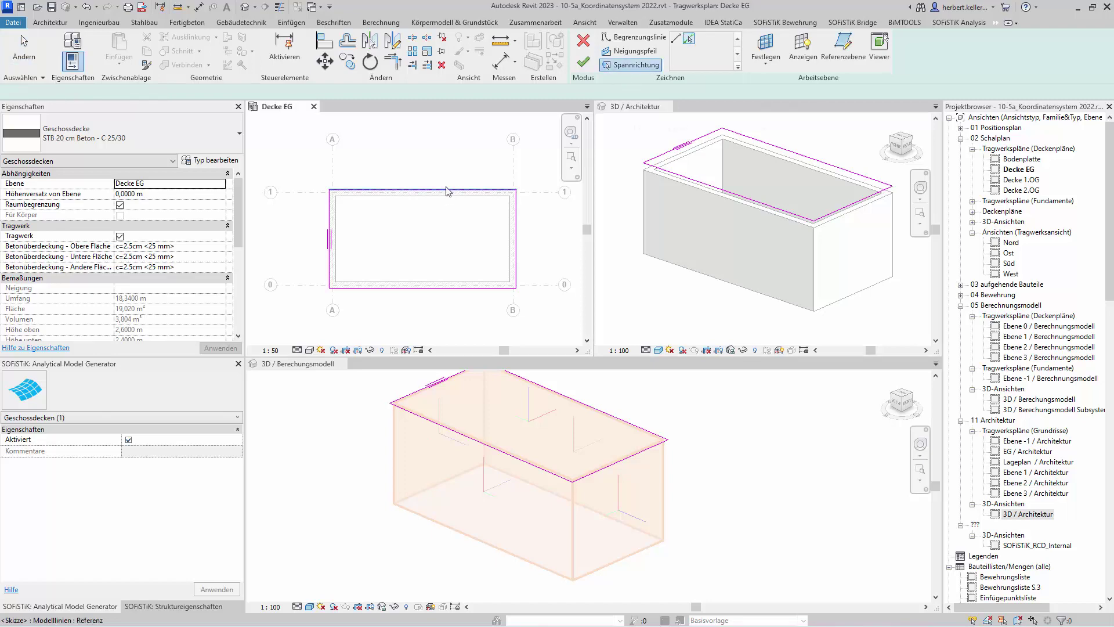
{"action": "left_click", "coordinate": [452, 192]}
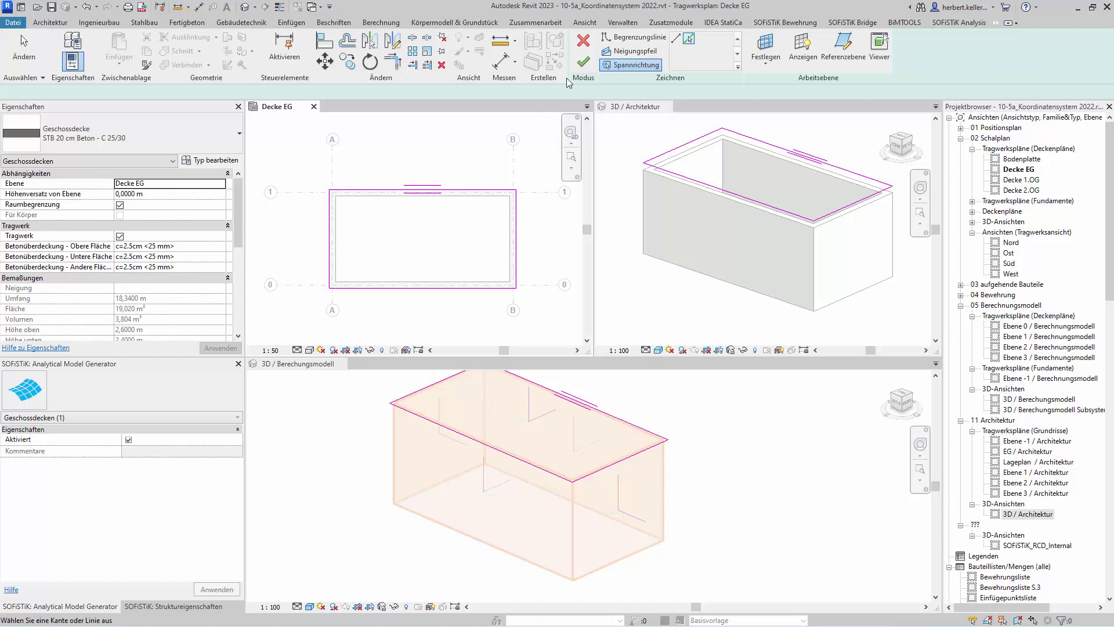
{"action": "left_click", "coordinate": [583, 63]}
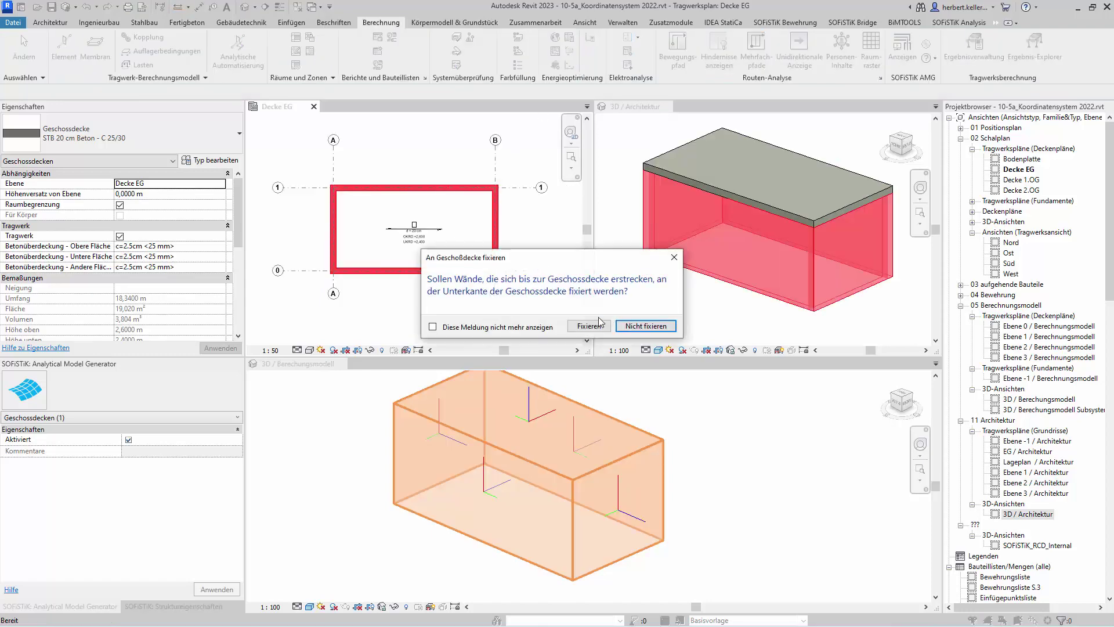
{"action": "left_click", "coordinate": [592, 326]}
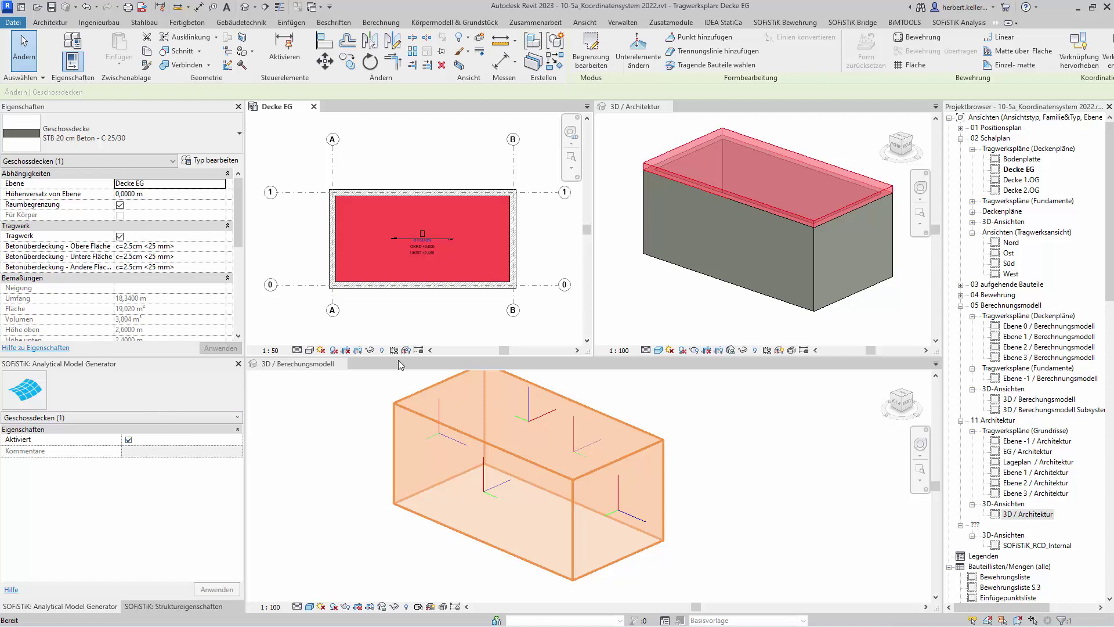
{"action": "left_click", "coordinate": [667, 302]}
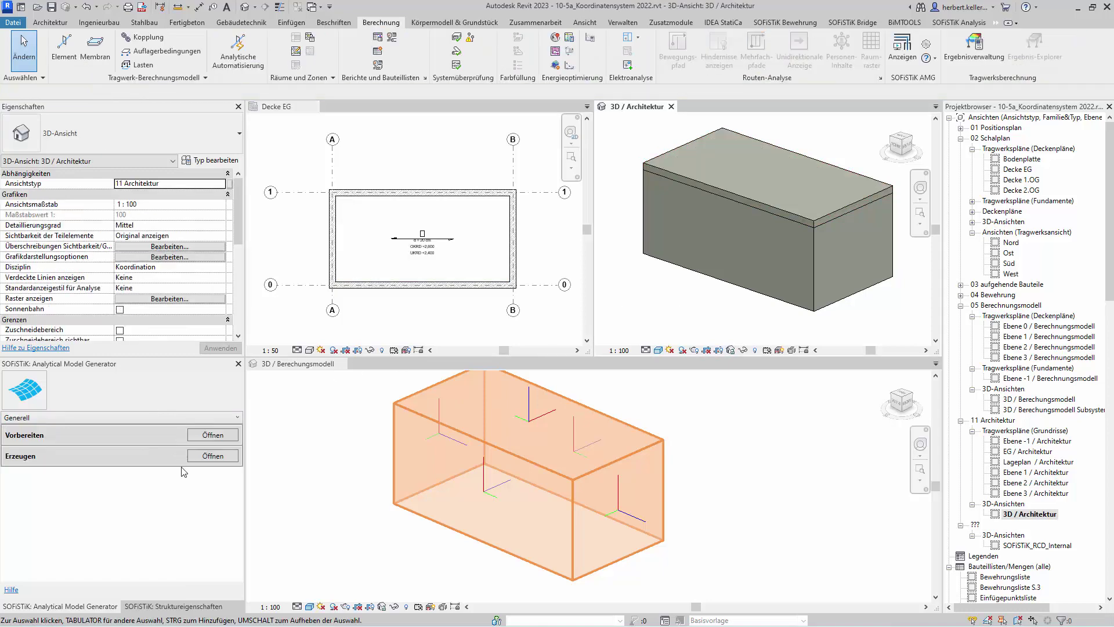
Rerun Erzeugen so the slab's local axes follow the new span direction.
{"action": "left_click", "coordinate": [209, 457]}
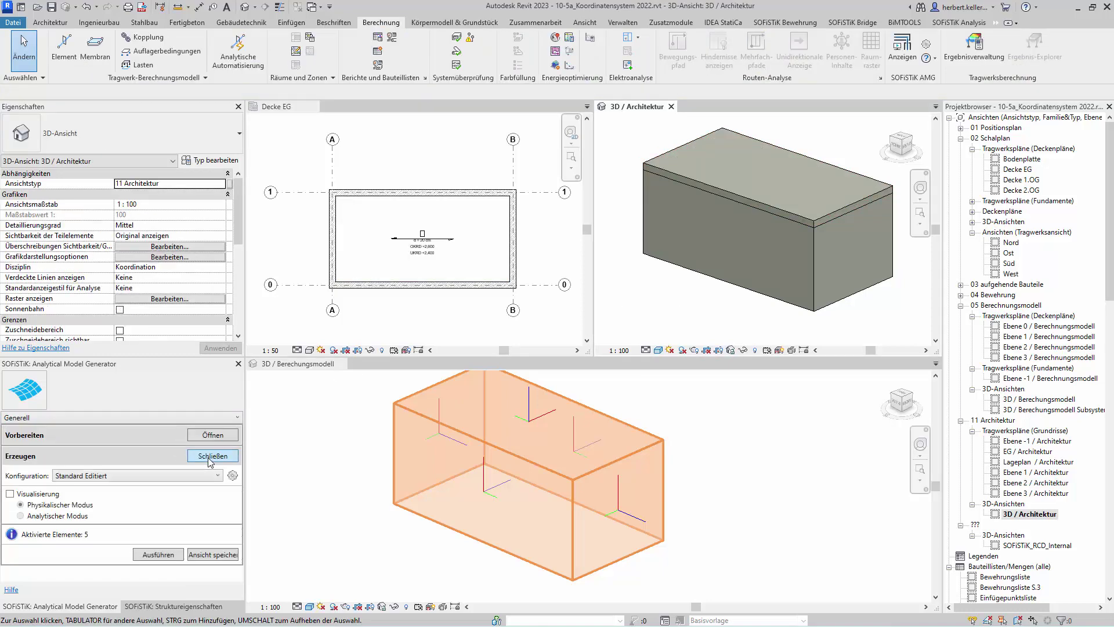
{"action": "left_click", "coordinate": [160, 554]}
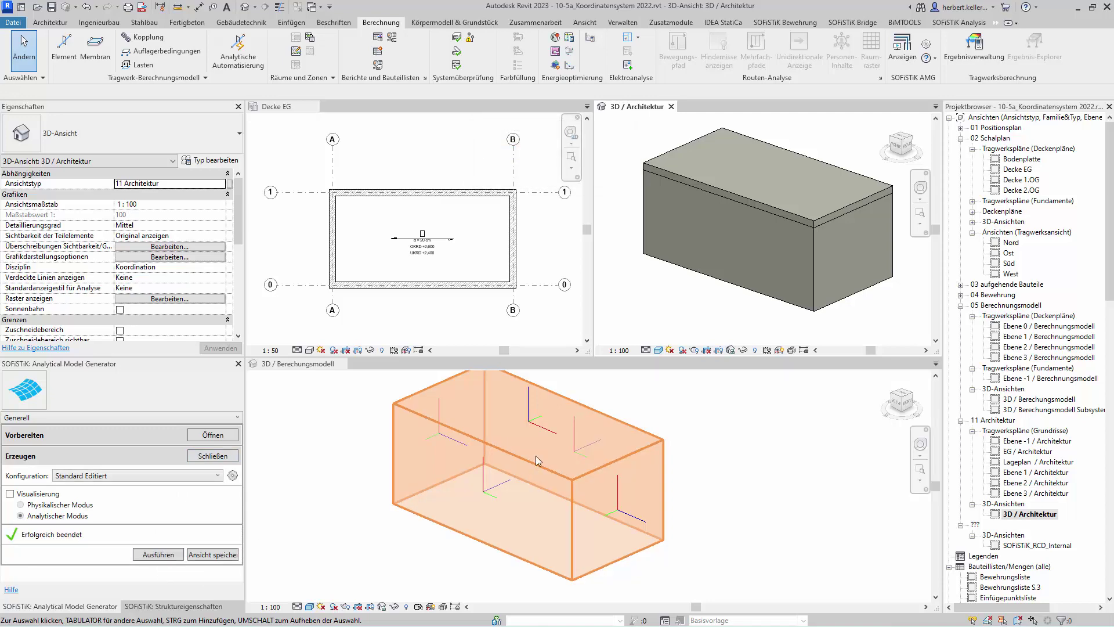